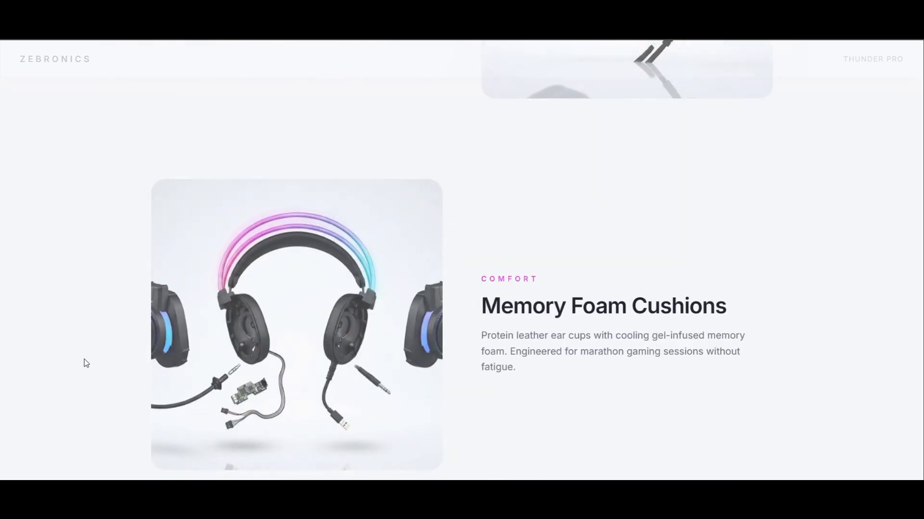
Step: Examine the Zebronics Thunder Pro landing page, from the exploding headset scroll animation to the feature sections and footer
{"action": "scroll", "coordinate": [86, 363], "scroll_direction": "down", "scroll_amount": 1}
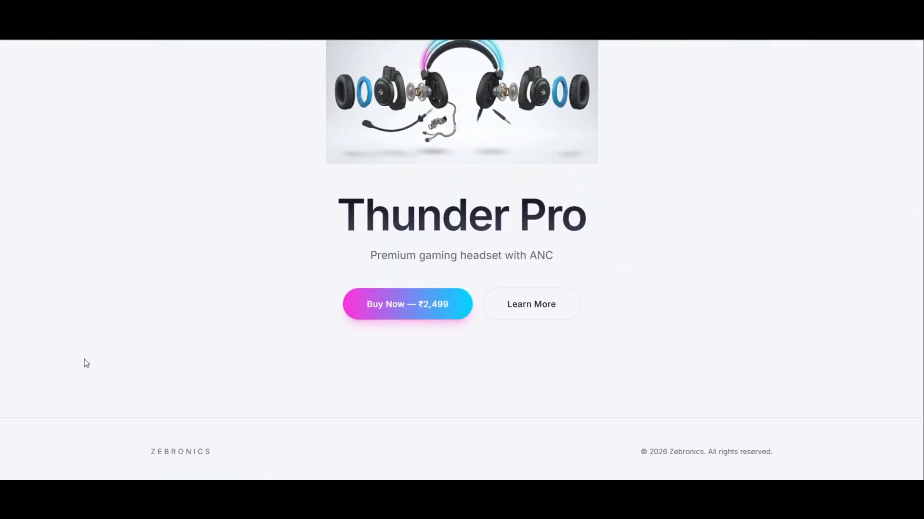
{"action": "scroll", "coordinate": [86, 363], "scroll_direction": "up", "scroll_amount": 15}
{"action": "scroll", "coordinate": [86, 363], "scroll_direction": "up", "scroll_amount": 10}
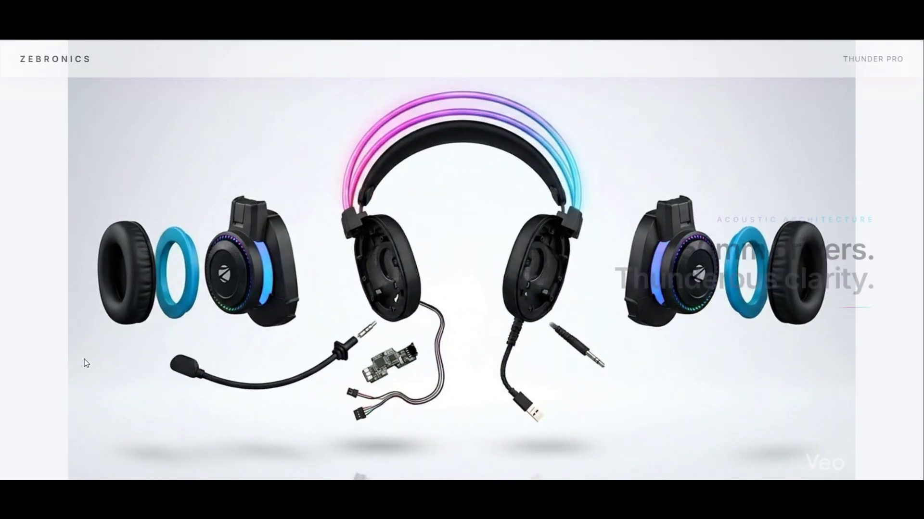
{"action": "scroll", "coordinate": [86, 364], "scroll_direction": "up", "scroll_amount": 5}
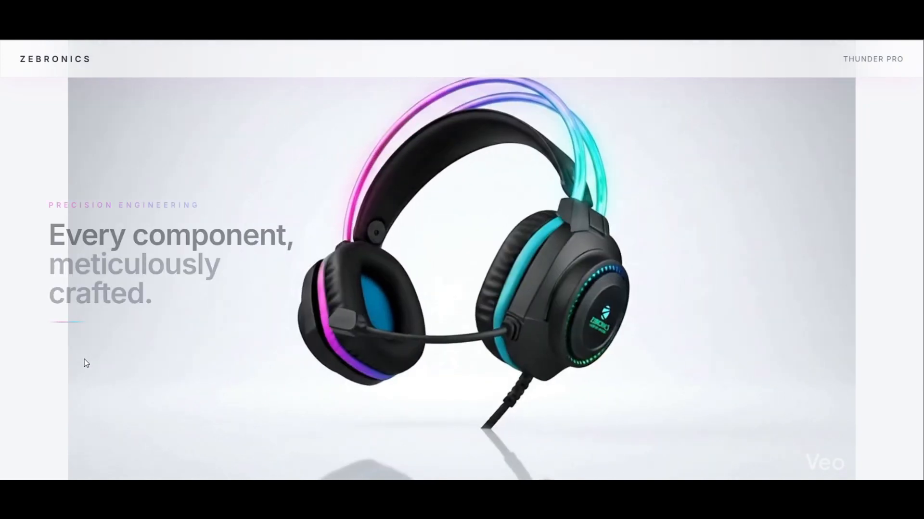
{"action": "scroll", "coordinate": [86, 363], "scroll_direction": "down", "scroll_amount": 10}
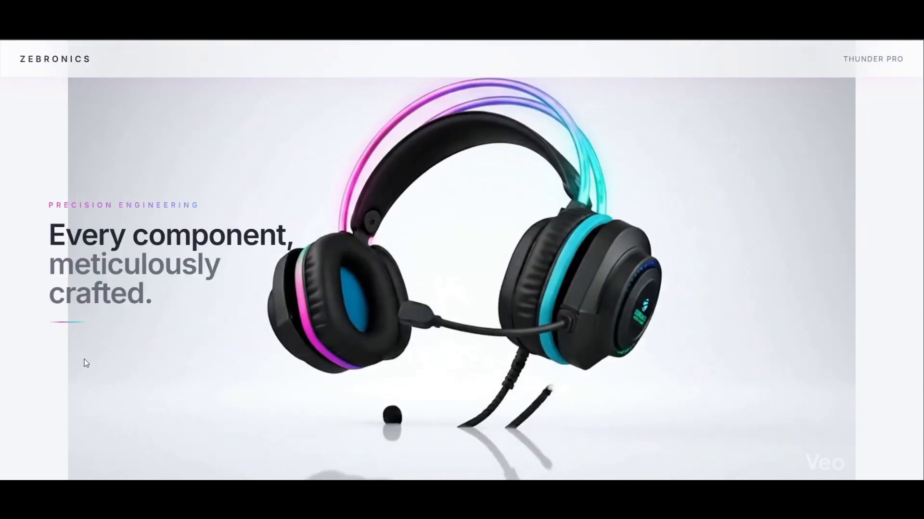
{"action": "scroll", "coordinate": [86, 364], "scroll_direction": "down", "scroll_amount": 8}
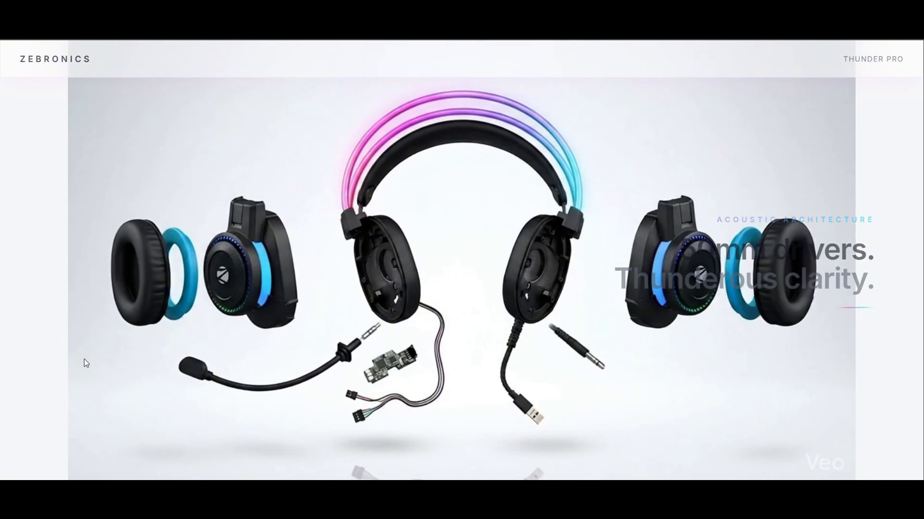
{"action": "scroll", "coordinate": [86, 363], "scroll_direction": "down", "scroll_amount": 5}
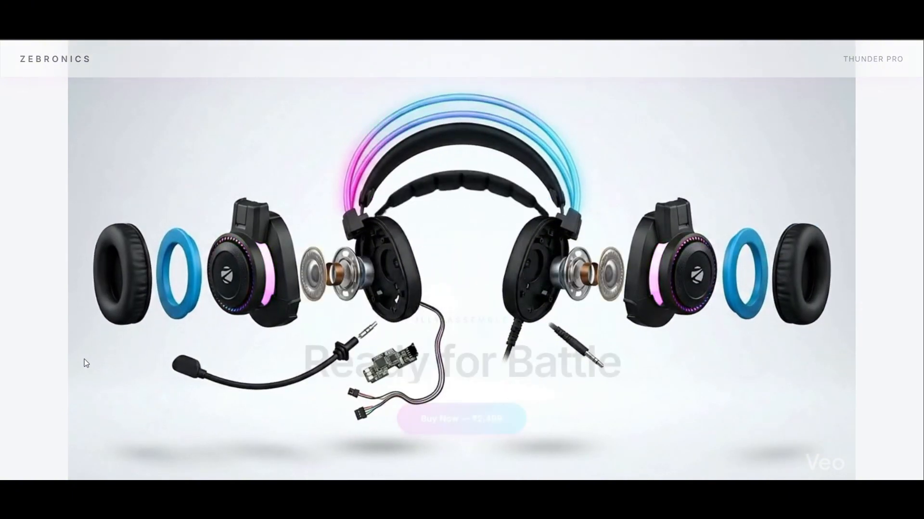
{"action": "scroll", "coordinate": [85, 356], "scroll_direction": "up", "scroll_amount": 4}
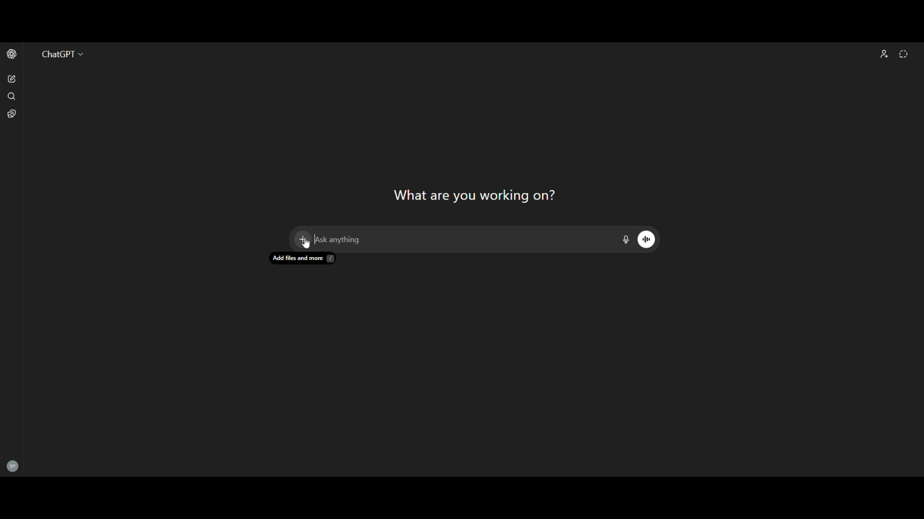
Step: In ChatGPT, attach the "shopping" headphone image and send "give me hero shot product for this same reference image for my ecommerce website"
{"action": "left_click", "coordinate": [304, 241]}
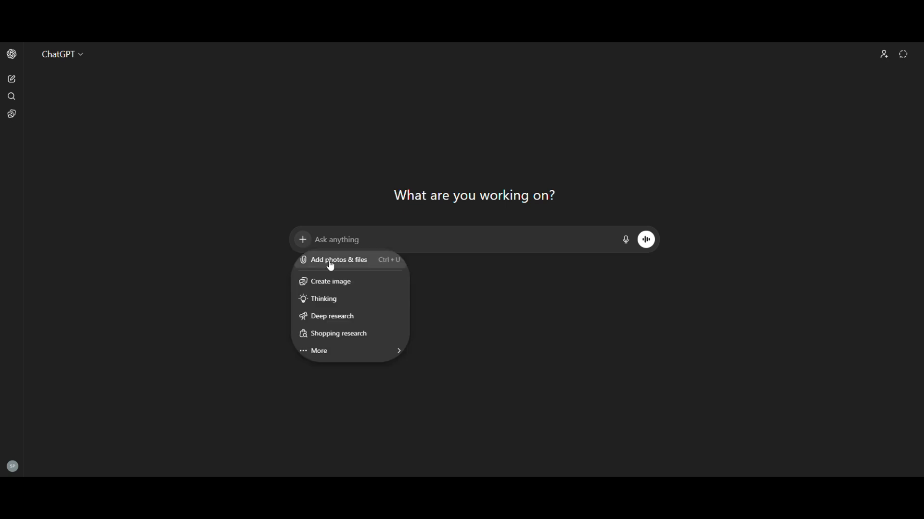
{"action": "left_click", "coordinate": [329, 260]}
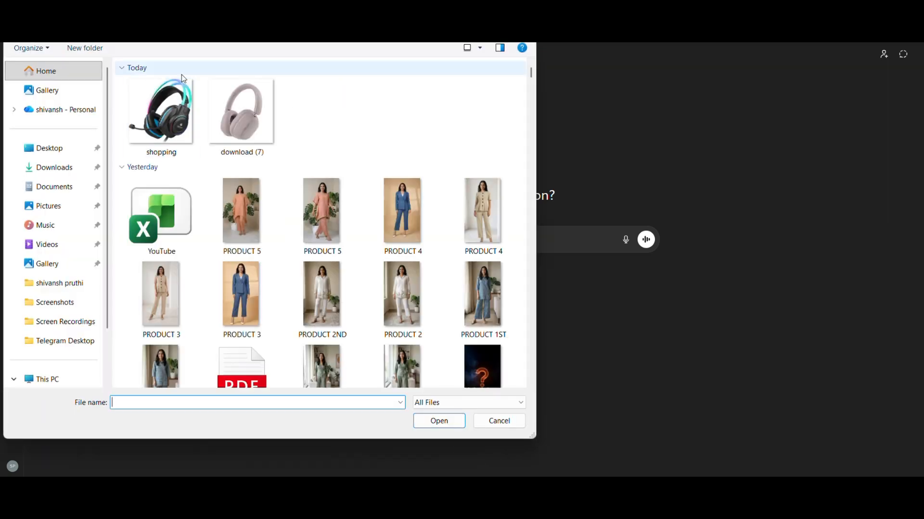
{"action": "double_click", "coordinate": [166, 122]}
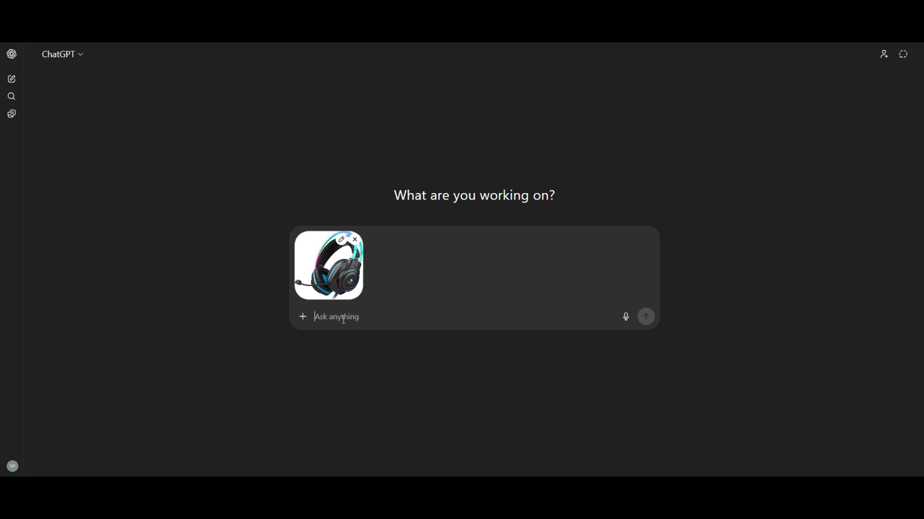
{"action": "type", "text": "give me hero shot product for this same reference image for my ecommerce website"}
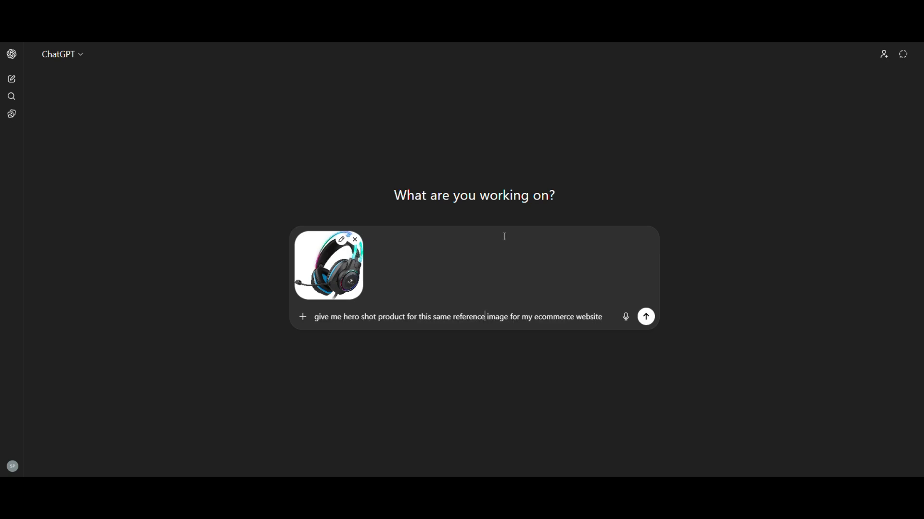
{"action": "key", "text": "Return"}
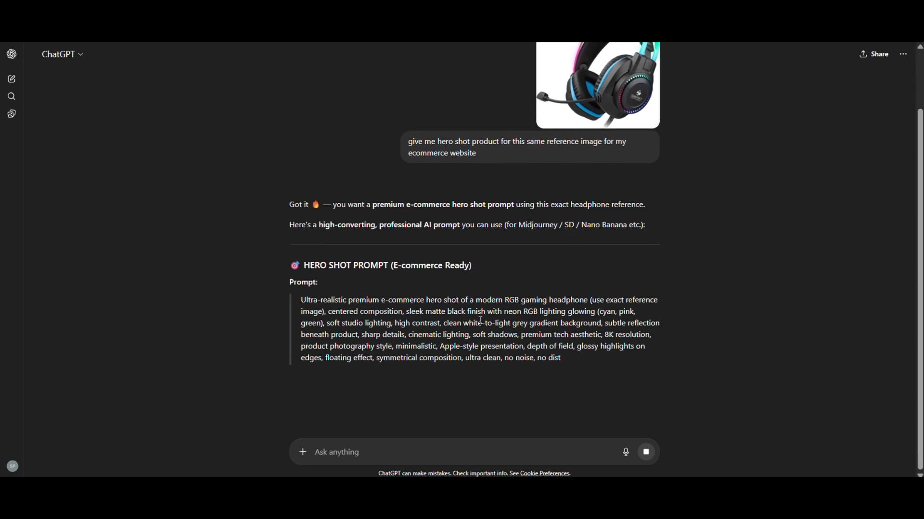
Step: Copy the e-commerce hero shot prompt from the reply and paste it into the prompt of a new Flow project
{"action": "left_click_drag", "start_coordinate": [298, 255], "coordinate": [533, 318]}
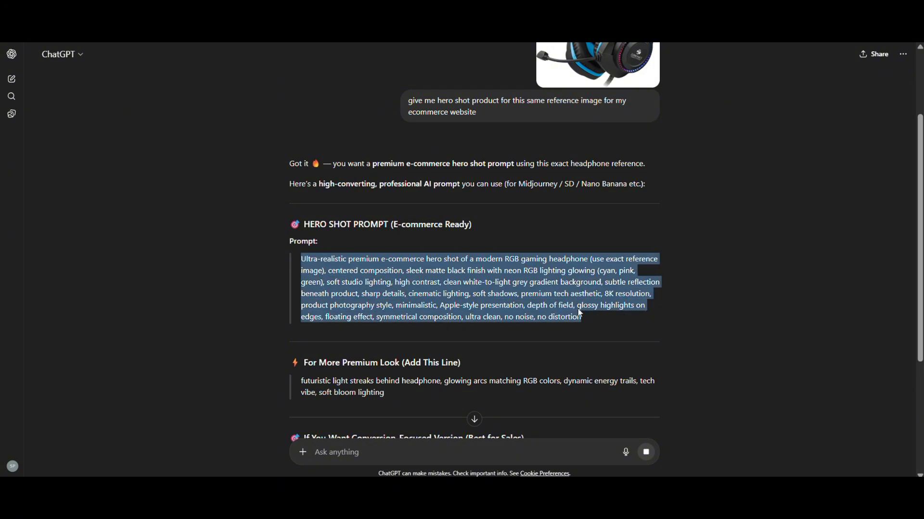
{"action": "right_click", "coordinate": [534, 291]}
{"action": "left_click", "coordinate": [560, 308]}
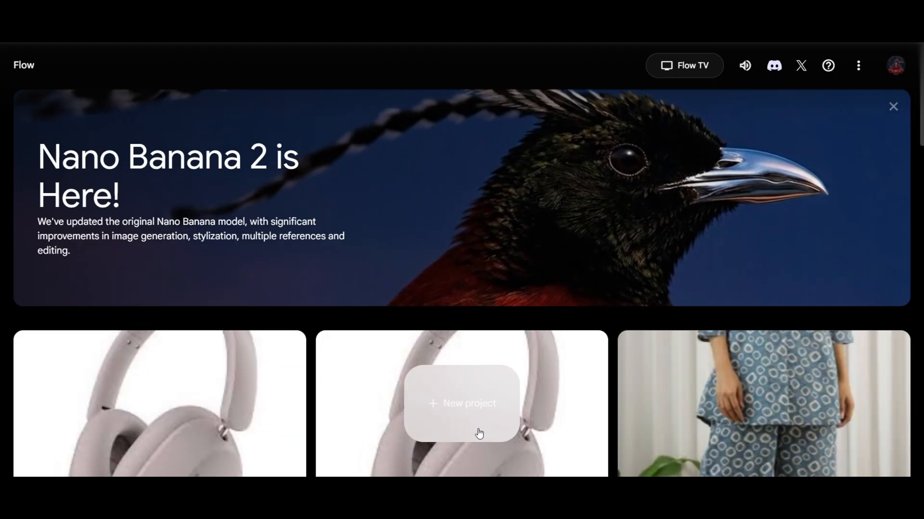
{"action": "left_click", "coordinate": [479, 434]}
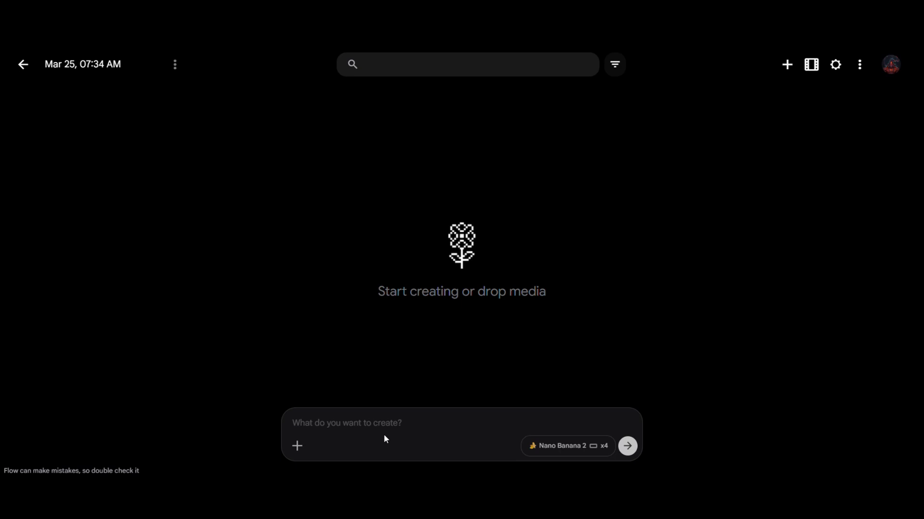
{"action": "left_click", "coordinate": [392, 424]}
{"action": "key", "text": "ctrl+v"}
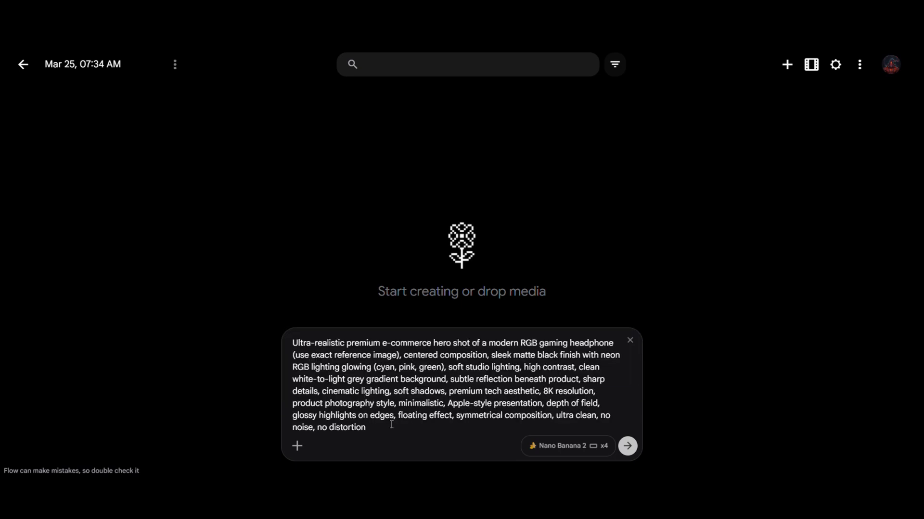
Step: Upload the "shopping" headphone image as the prompt's reference and generate the hero shots with Nano Banana 2 at x4
{"action": "left_click", "coordinate": [298, 446]}
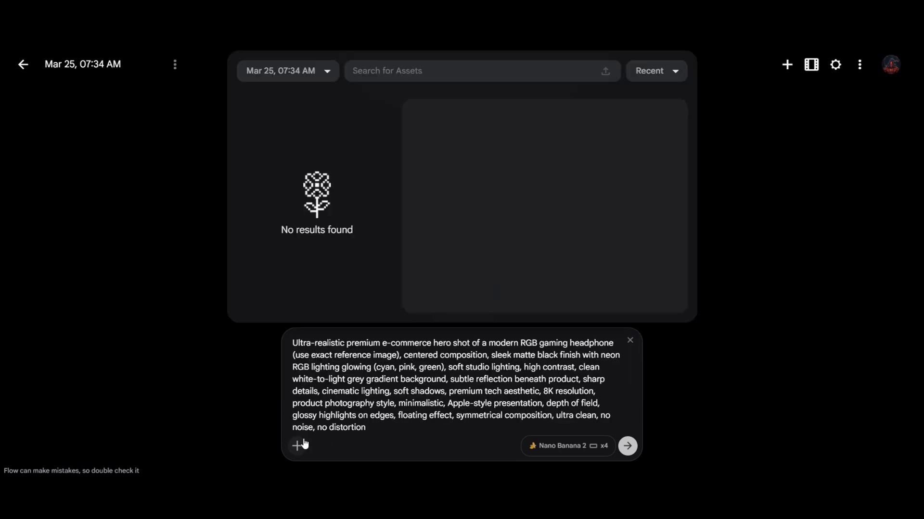
{"action": "left_click", "coordinate": [607, 73]}
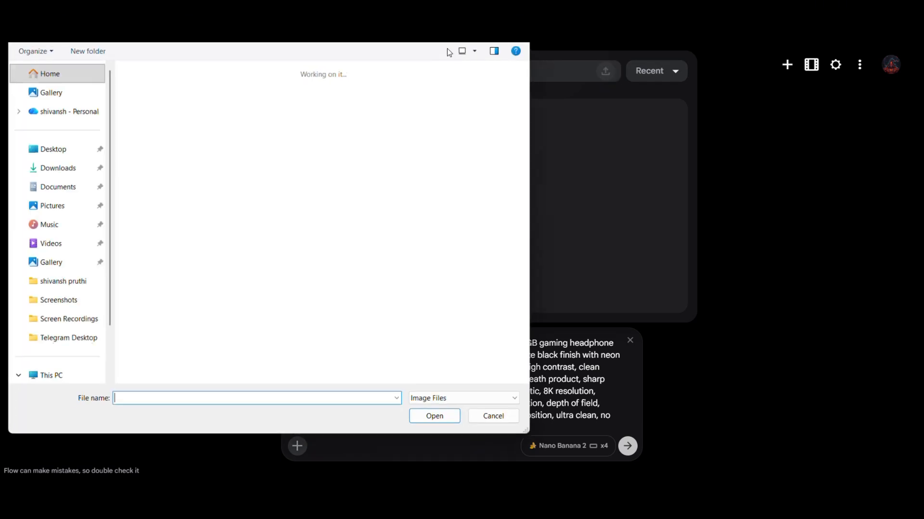
{"action": "double_click", "coordinate": [152, 107]}
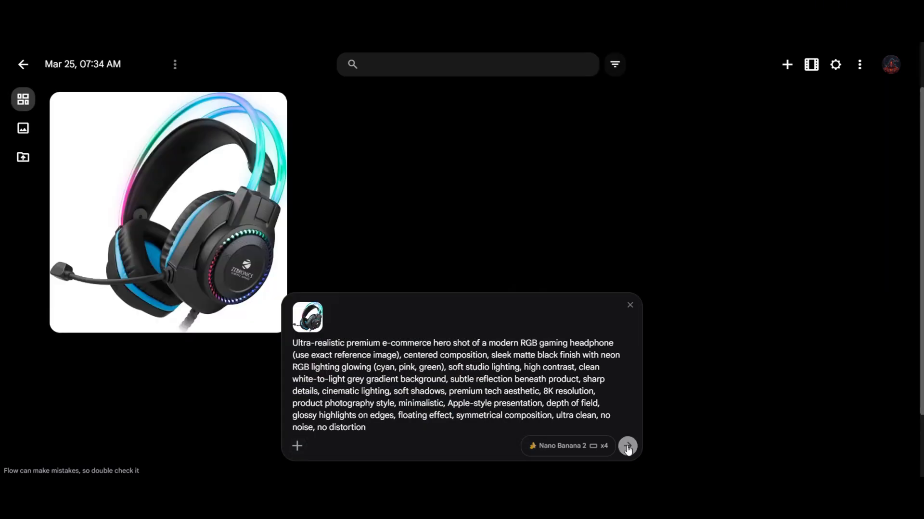
{"action": "left_click", "coordinate": [627, 447]}
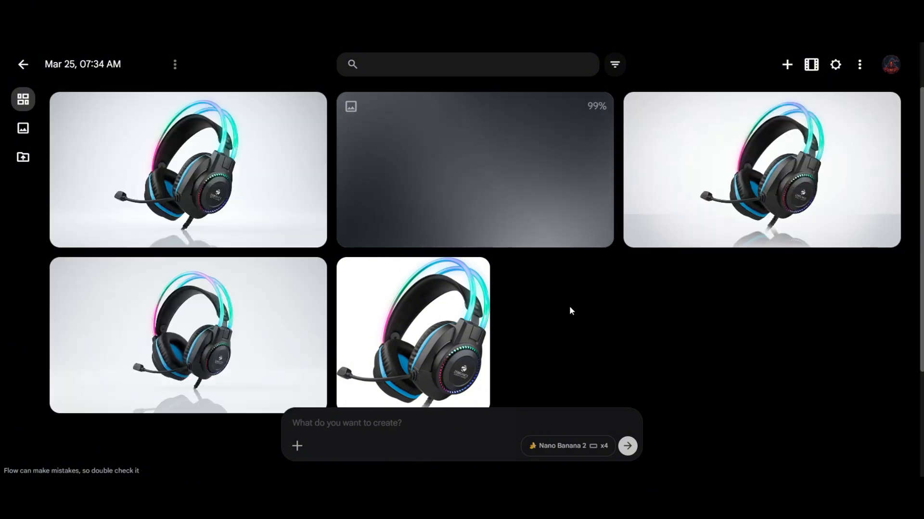
Step: Preview the first generated hero shot at full size and download it in 1K original size
{"action": "left_click", "coordinate": [229, 182]}
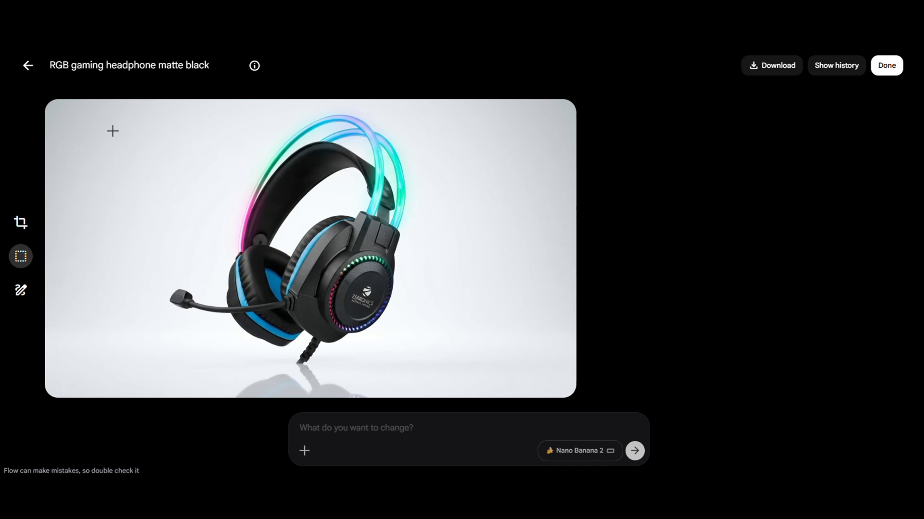
{"action": "left_click", "coordinate": [27, 65]}
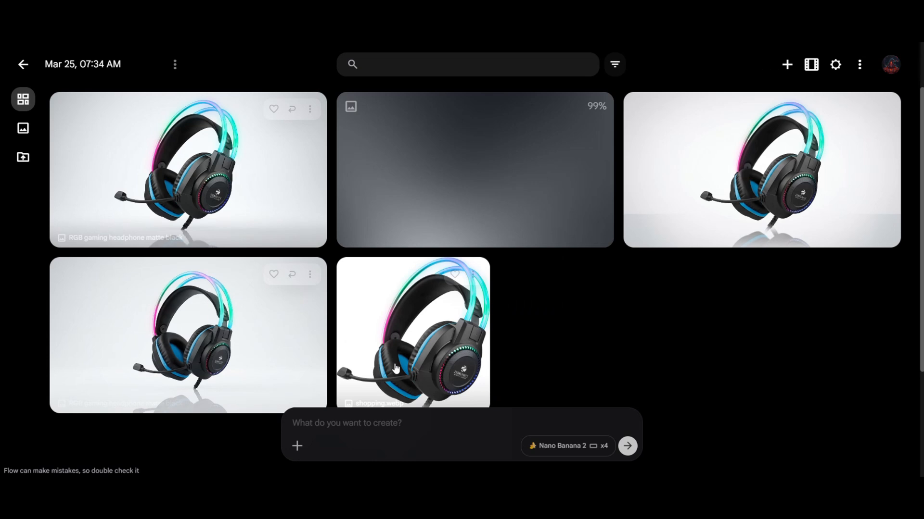
{"action": "right_click", "coordinate": [236, 174]}
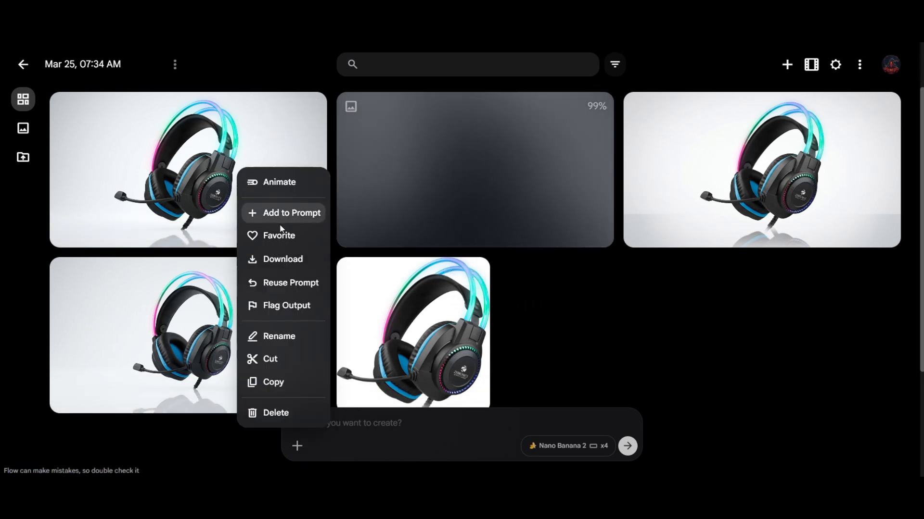
{"action": "mouse_move", "coordinate": [289, 259]}
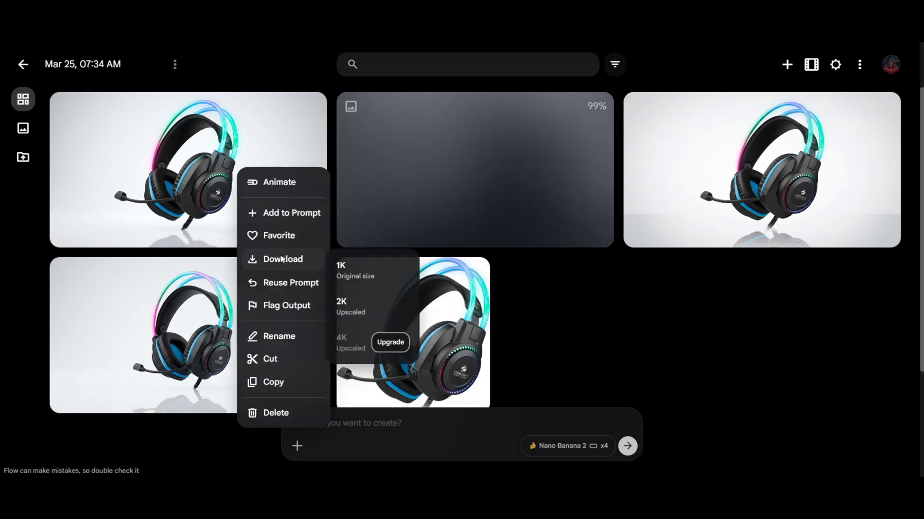
{"action": "left_click", "coordinate": [374, 280]}
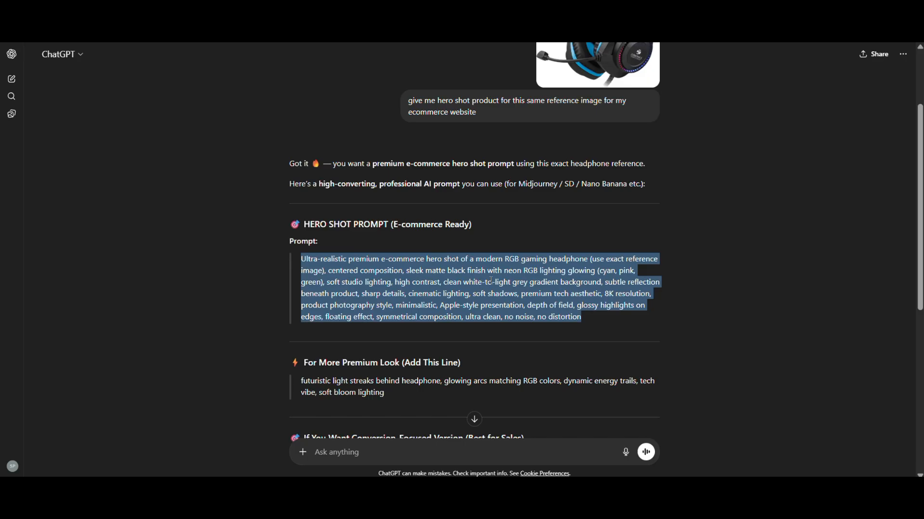
Step: Switch to ChatGPT, attach the newly downloaded RGB gaming headphone JPEG and send "now give exploded technical digram view image prompt"
{"action": "left_click", "coordinate": [542, 266]}
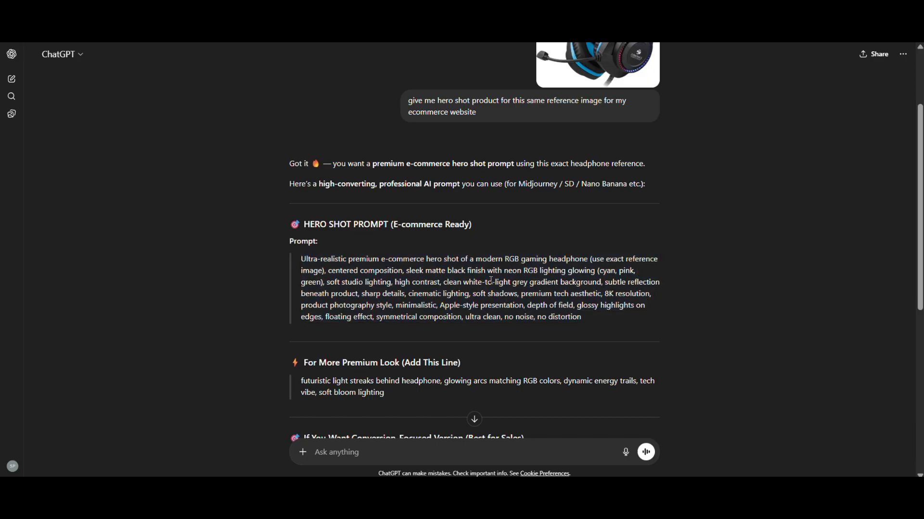
{"action": "scroll", "coordinate": [542, 266], "scroll_direction": "down", "scroll_amount": 5}
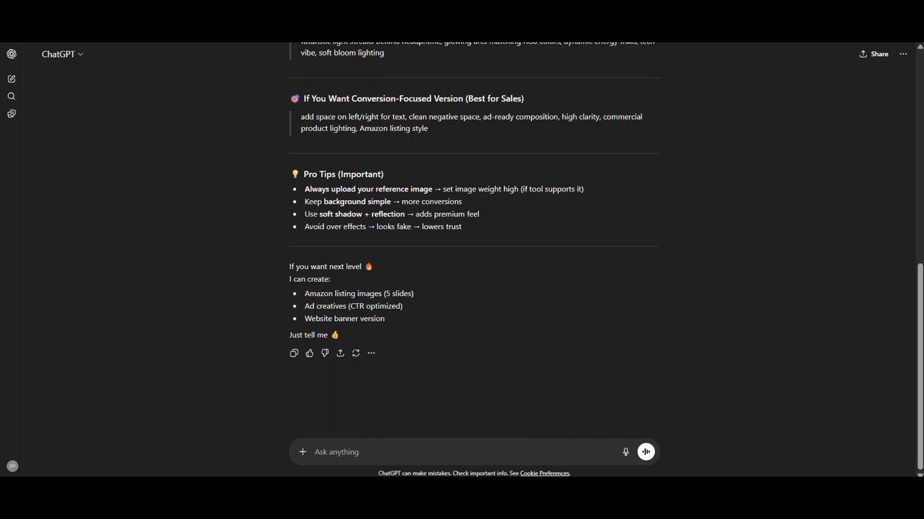
{"action": "left_click", "coordinate": [839, 30]}
{"action": "left_click_drag", "start_coordinate": [723, 102], "coordinate": [711, 94]}
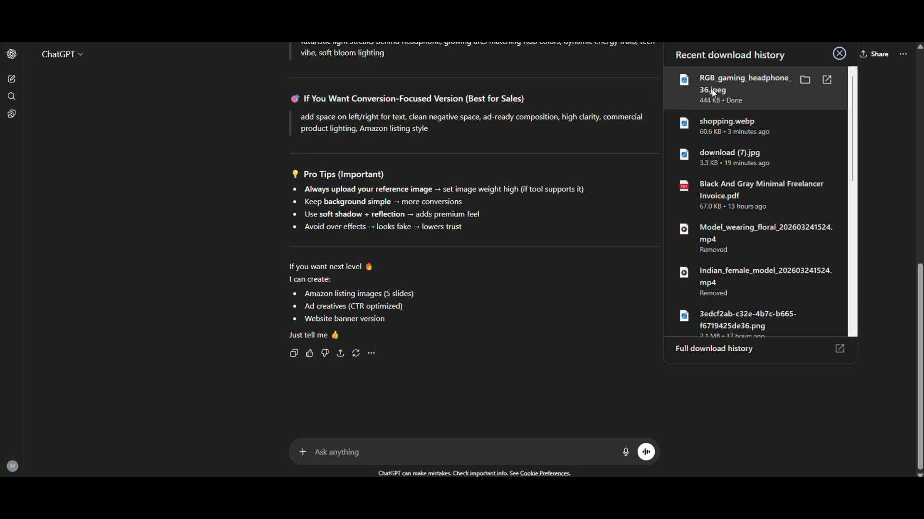
{"action": "left_click_drag", "start_coordinate": [713, 94], "coordinate": [339, 383]}
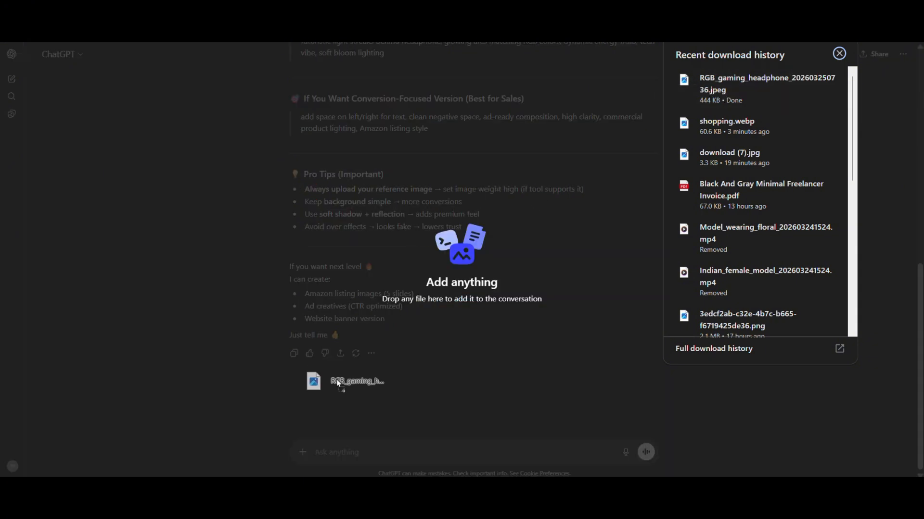
{"action": "left_click_drag", "start_coordinate": [346, 457], "coordinate": [346, 452]}
{"action": "left_click", "coordinate": [840, 54]}
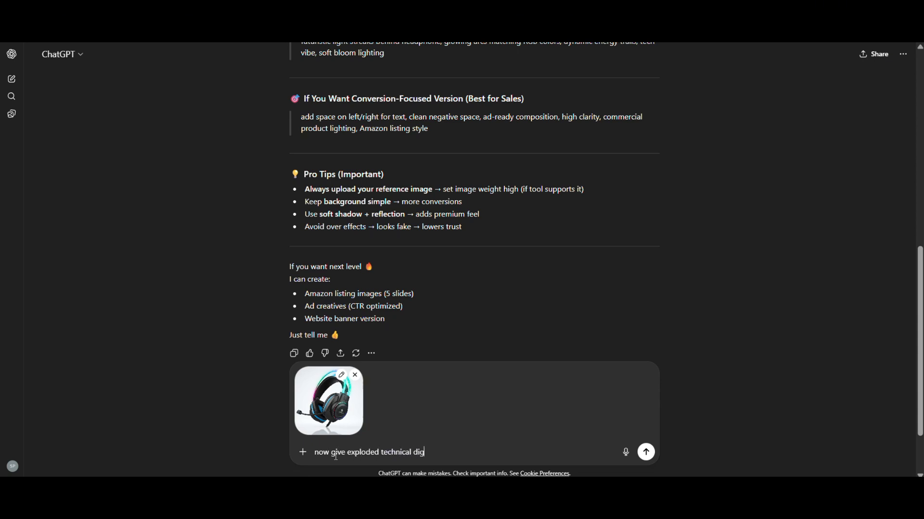
{"action": "type", "text": "e prompt"}
{"action": "key", "text": "Return"}
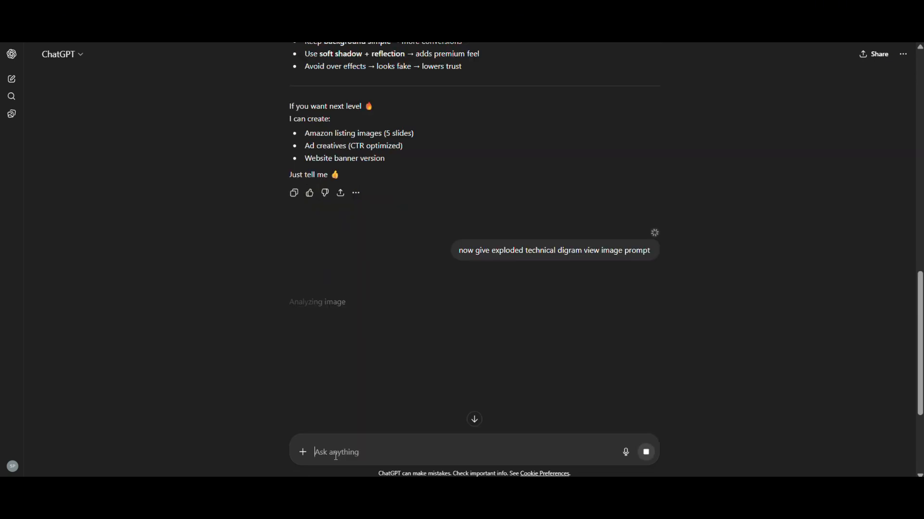
Step: Copy the exploded view prompt from the reply and generate images from it in the Flow project with the headphone reference image
{"action": "scroll", "coordinate": [336, 452], "scroll_direction": "down", "scroll_amount": 3}
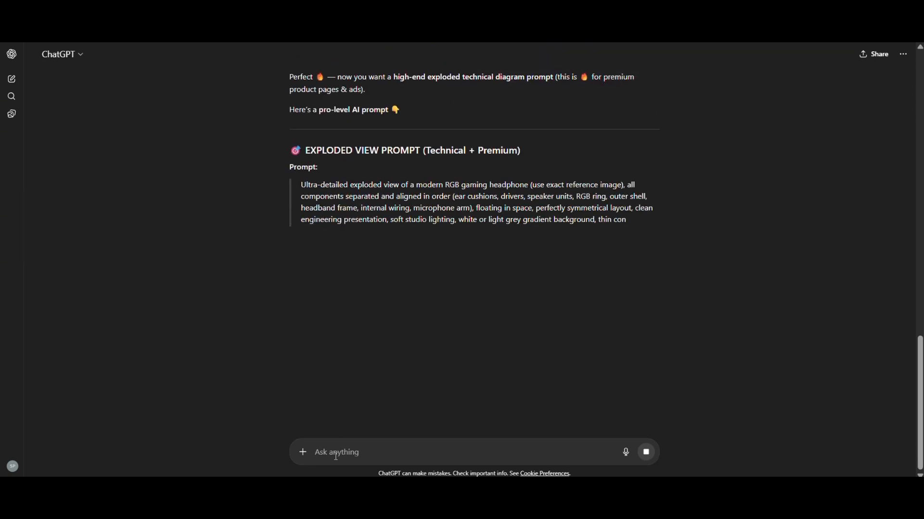
{"action": "left_click_drag", "start_coordinate": [305, 183], "coordinate": [644, 255]}
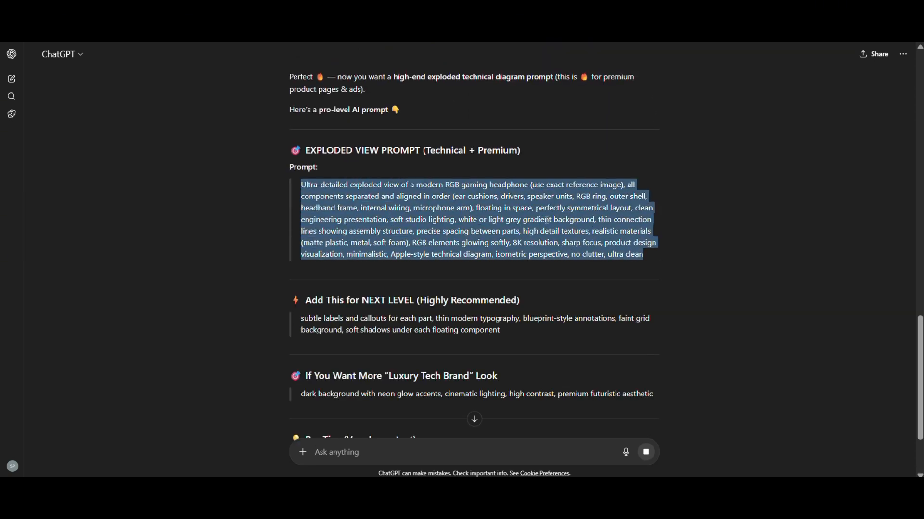
{"action": "right_click", "coordinate": [545, 227]}
{"action": "left_click", "coordinate": [578, 236]}
{"action": "key", "text": "ctrl+v"}
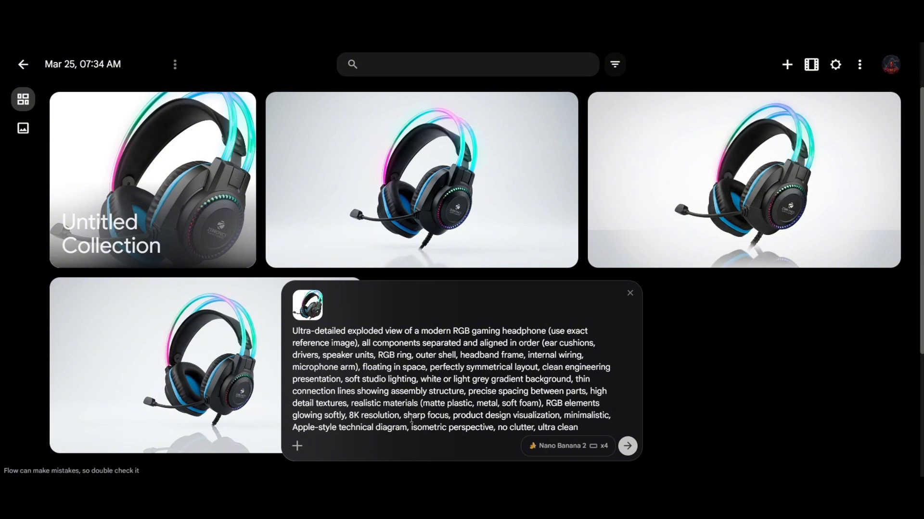
{"action": "left_click", "coordinate": [628, 447]}
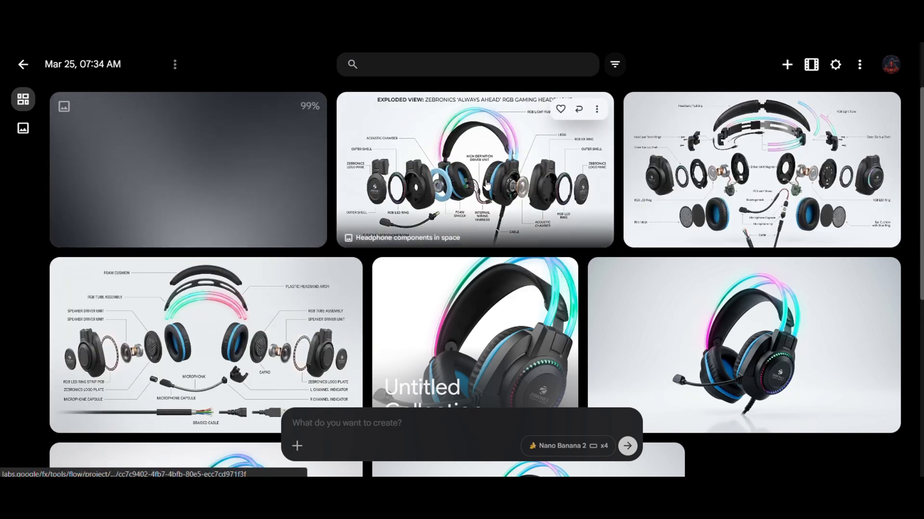
Step: Open the labelled "Headphone components in space" exploded-view image, copy it and return to the project's image overview
{"action": "right_click", "coordinate": [487, 183]}
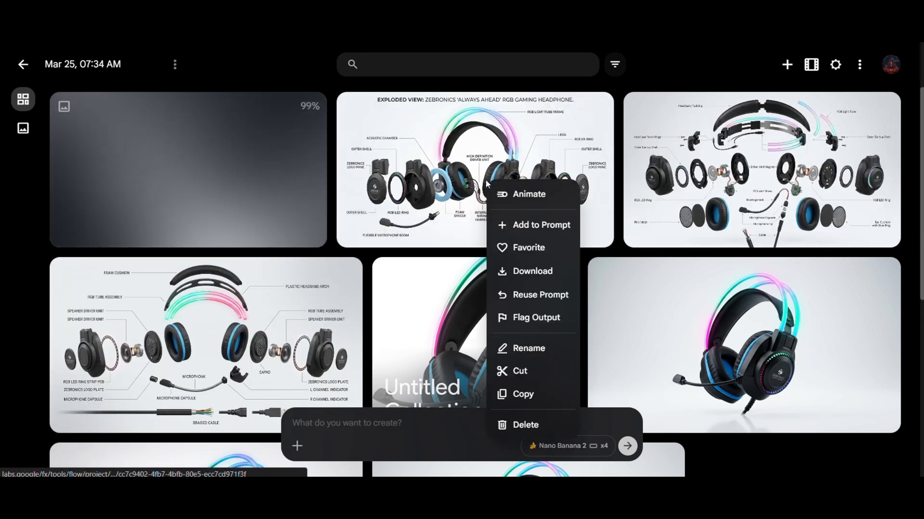
{"action": "left_click", "coordinate": [436, 194]}
{"action": "left_click", "coordinate": [437, 193]}
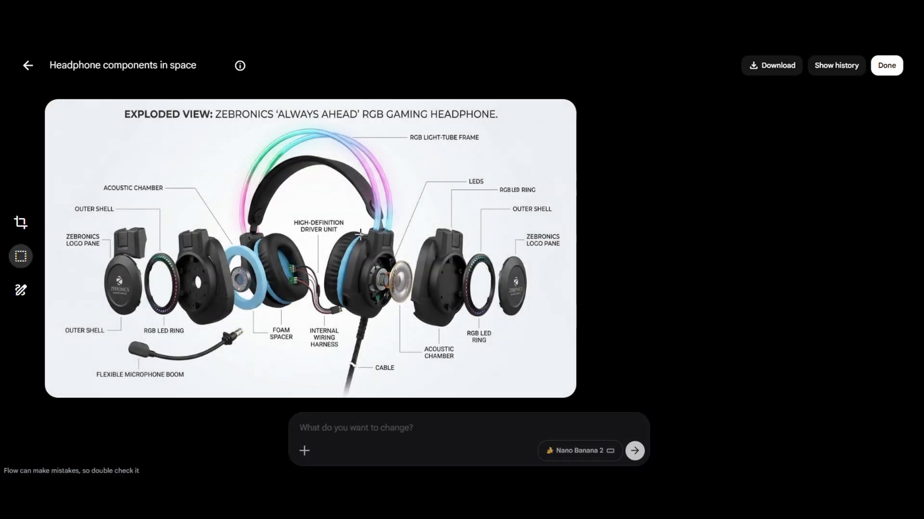
{"action": "right_click", "coordinate": [361, 237]}
{"action": "left_click", "coordinate": [392, 268]}
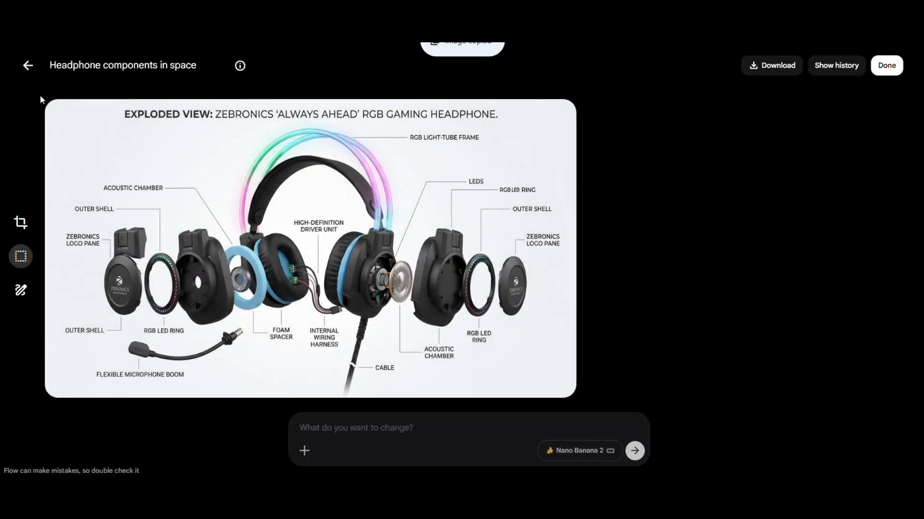
{"action": "left_click", "coordinate": [35, 75]}
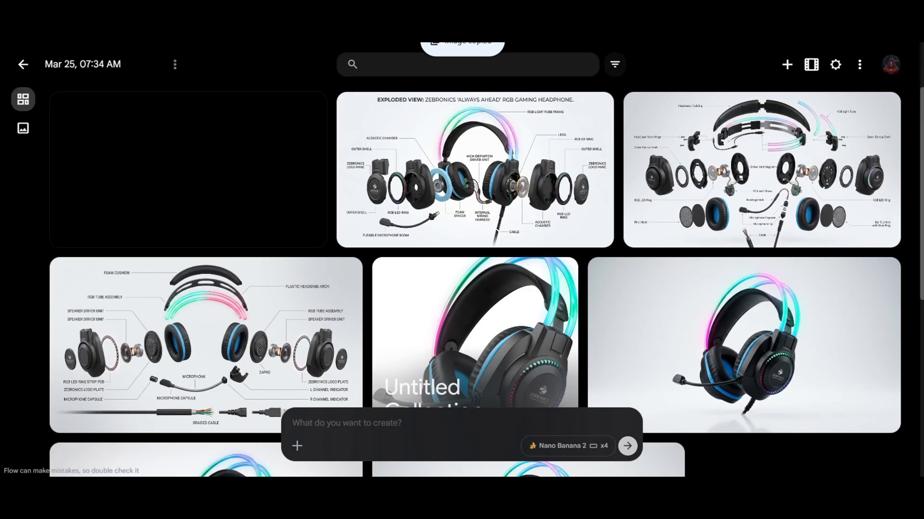
Step: Paste the image into ChatGPT with "ki muje without text image chaiye to uss hissab se prompt do" and generate from the resulting prompt in Flow
{"action": "key", "text": "alt+Tab"}
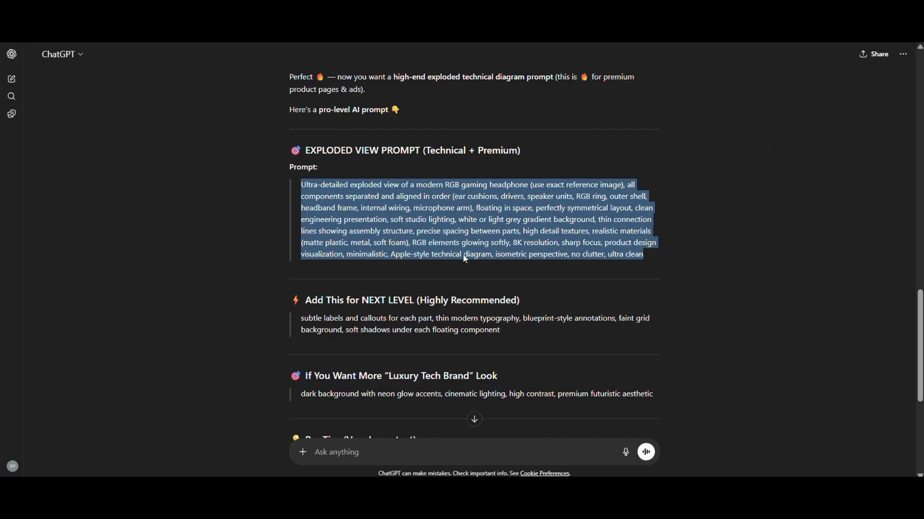
{"action": "left_click", "coordinate": [389, 454]}
{"action": "key", "text": "ctrl+v"}
{"action": "type", "text": "ki muje witho"}
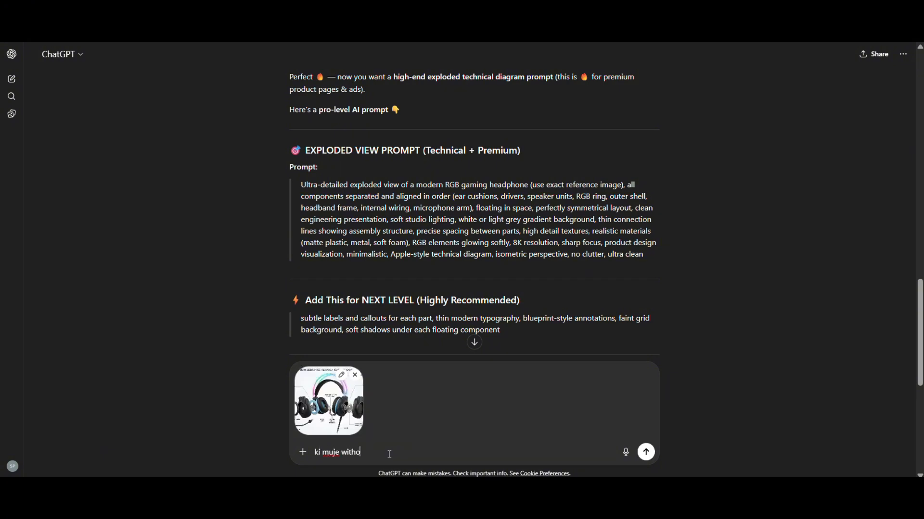
{"action": "type", "text": "ut text image chaiye to uss hissab se prompt do"}
{"action": "key", "text": "Return"}
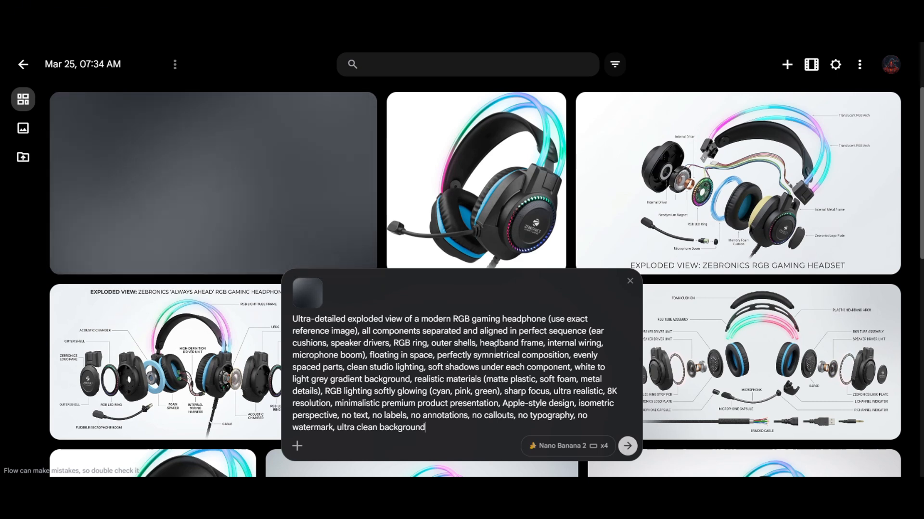
{"action": "key", "text": "Return"}
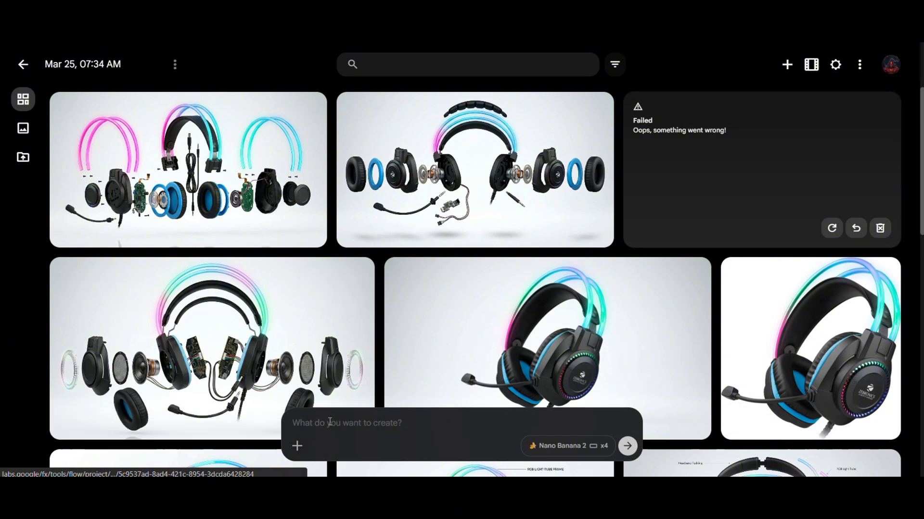
Step: Paste the exploding headphone animation prompt and set generation to Video with Frames and x2 outputs
{"action": "key", "text": "ctrl+v"}
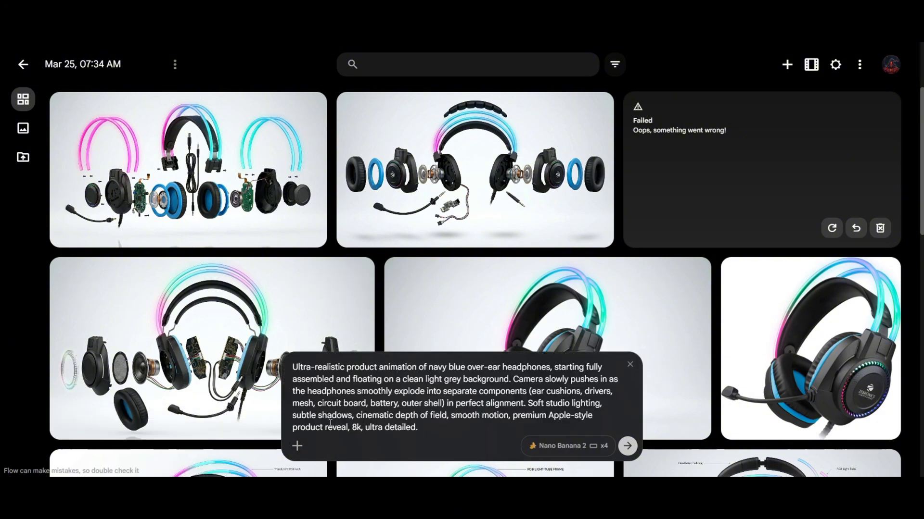
{"action": "left_click", "coordinate": [568, 446]}
{"action": "left_click", "coordinate": [602, 304]}
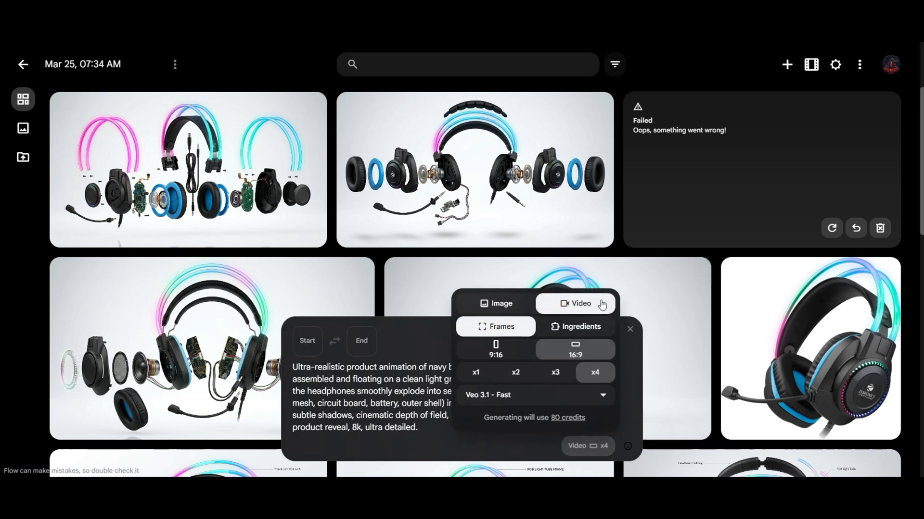
{"action": "left_click", "coordinate": [516, 376]}
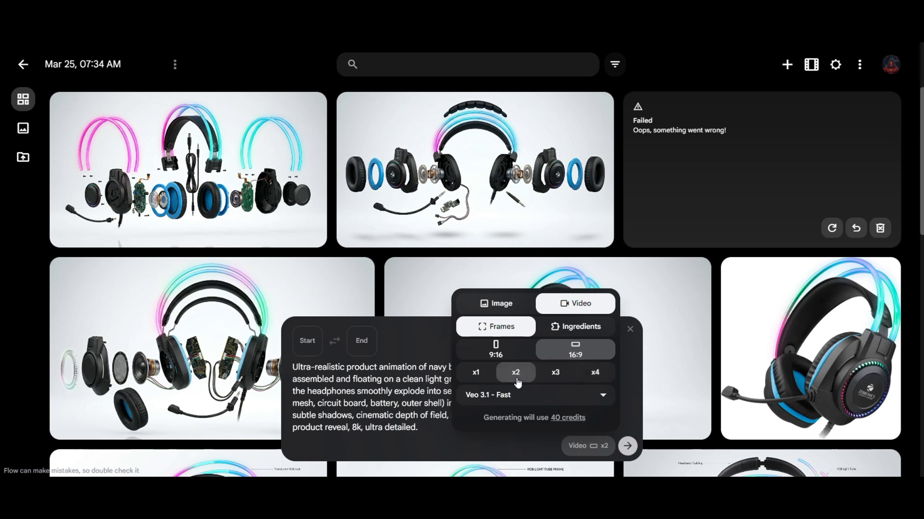
{"action": "left_click", "coordinate": [425, 416]}
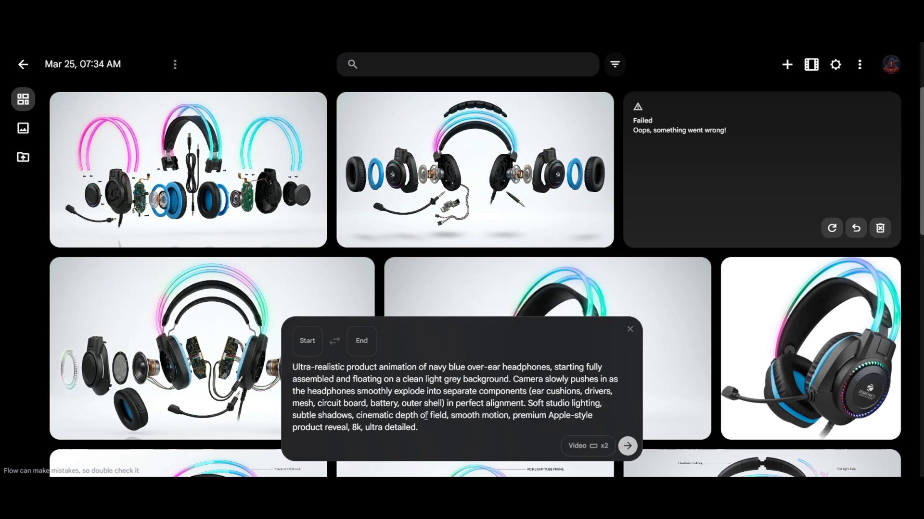
Step: Use the symmetrical unlabelled exploded view as end frame, upload the RGB headphone hero image as start frame and generate the videos
{"action": "scroll", "coordinate": [514, 250], "scroll_direction": "down", "scroll_amount": 3}
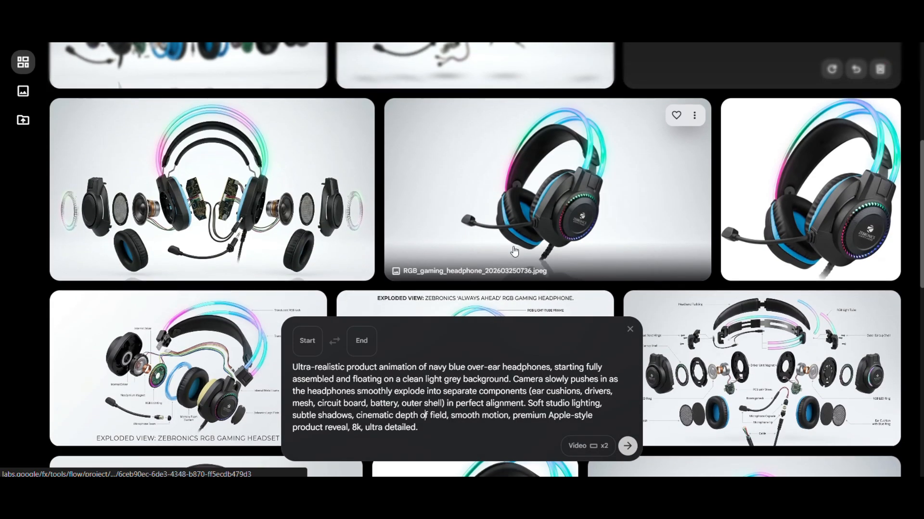
{"action": "scroll", "coordinate": [513, 251], "scroll_direction": "up", "scroll_amount": 3}
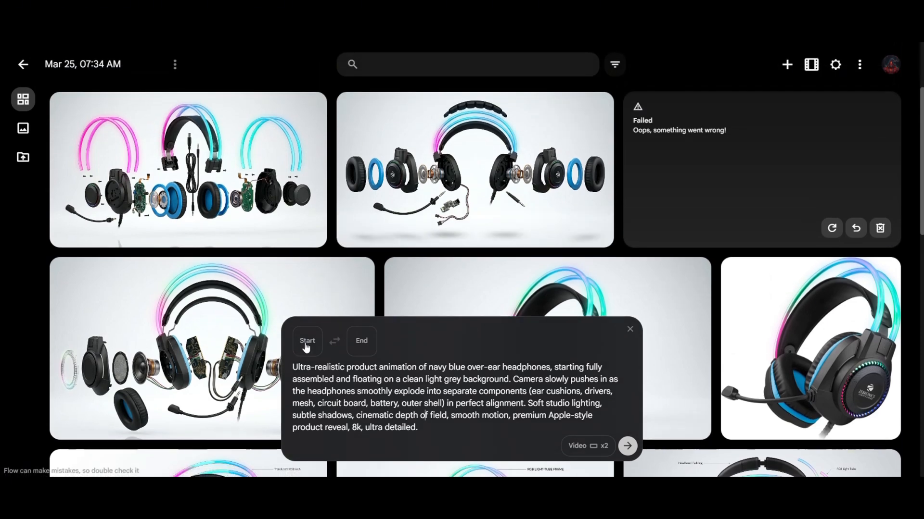
{"action": "left_click_drag", "start_coordinate": [452, 154], "coordinate": [553, 431]}
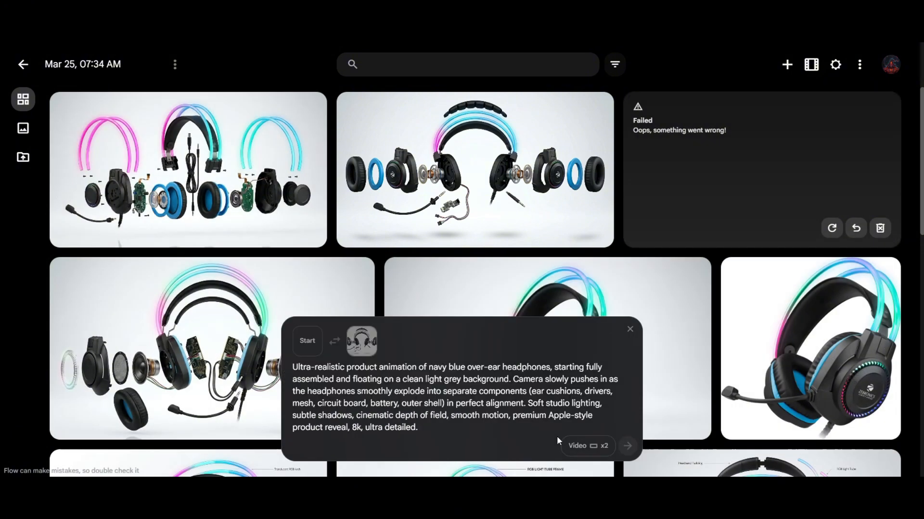
{"action": "left_click", "coordinate": [307, 343]}
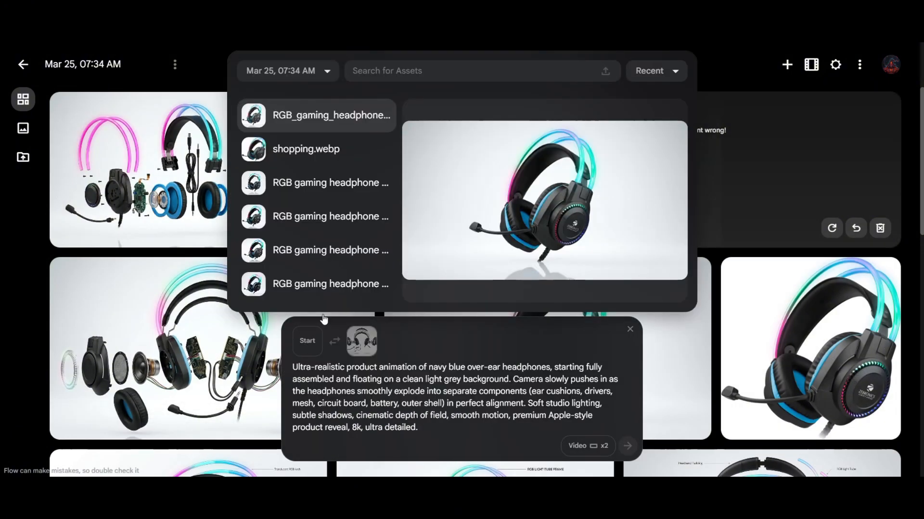
{"action": "left_click", "coordinate": [607, 72]}
{"action": "double_click", "coordinate": [243, 138]}
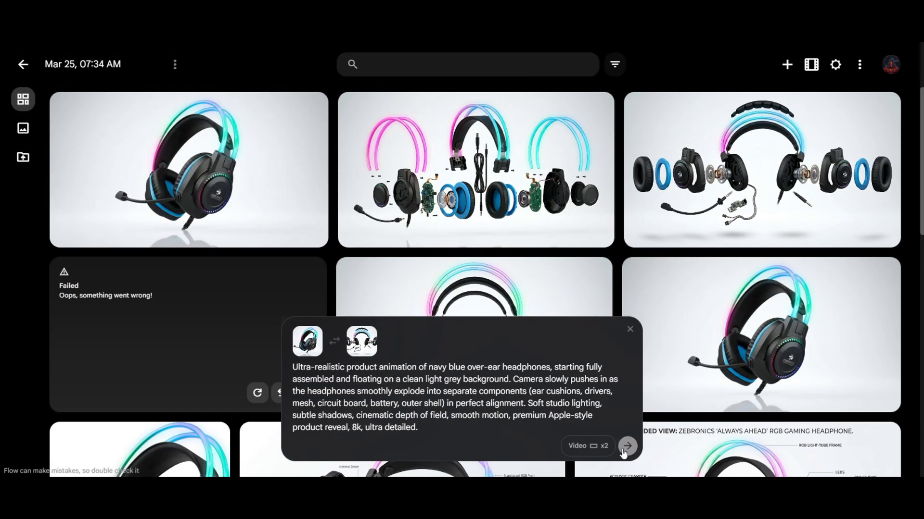
{"action": "left_click", "coordinate": [627, 446]}
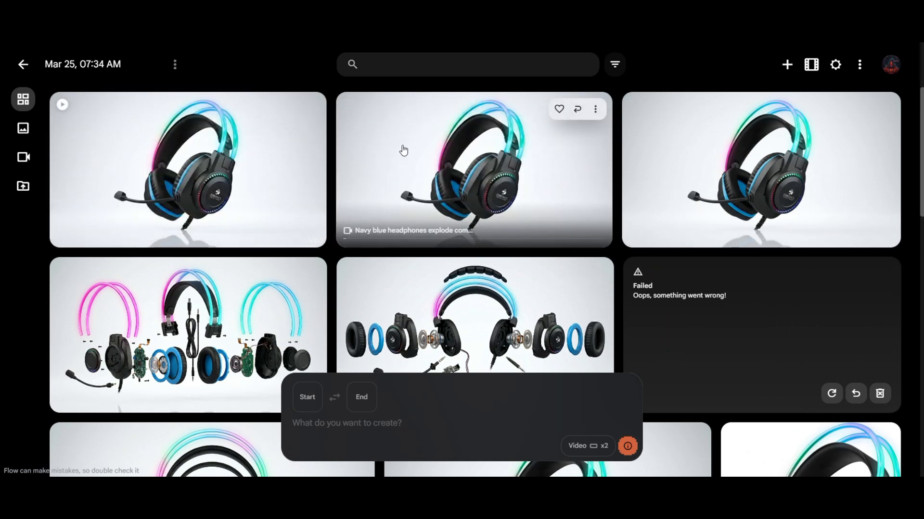
Step: Play both generated headphone explosion videos to compare how the parts separate
{"action": "left_click", "coordinate": [382, 144]}
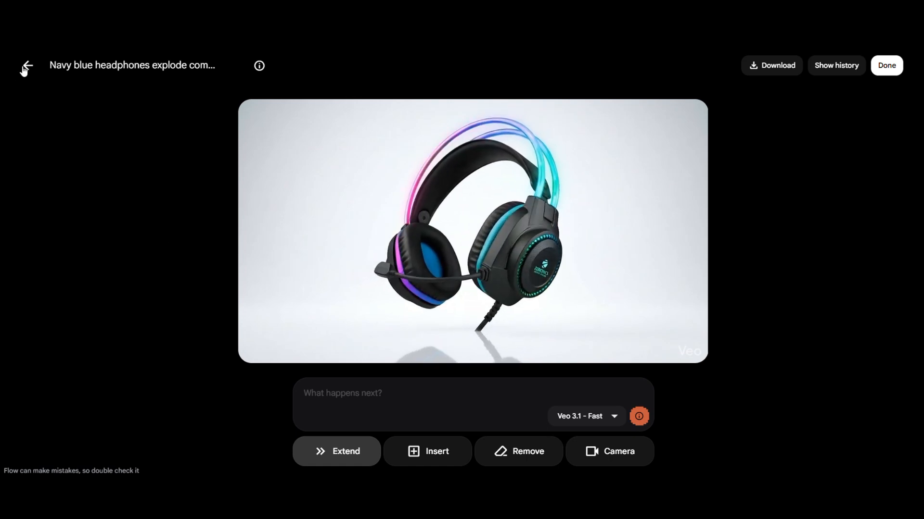
{"action": "left_click", "coordinate": [24, 67]}
{"action": "left_click", "coordinate": [148, 188]}
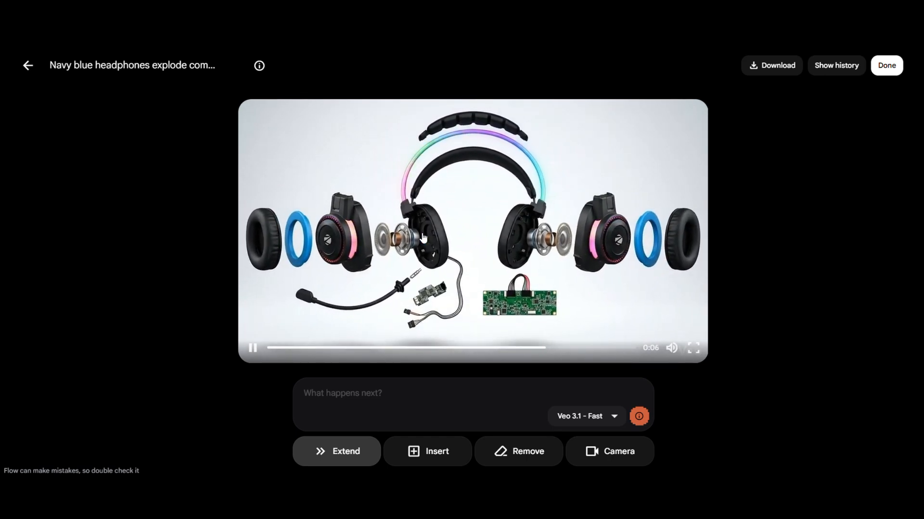
{"action": "left_click", "coordinate": [29, 66]}
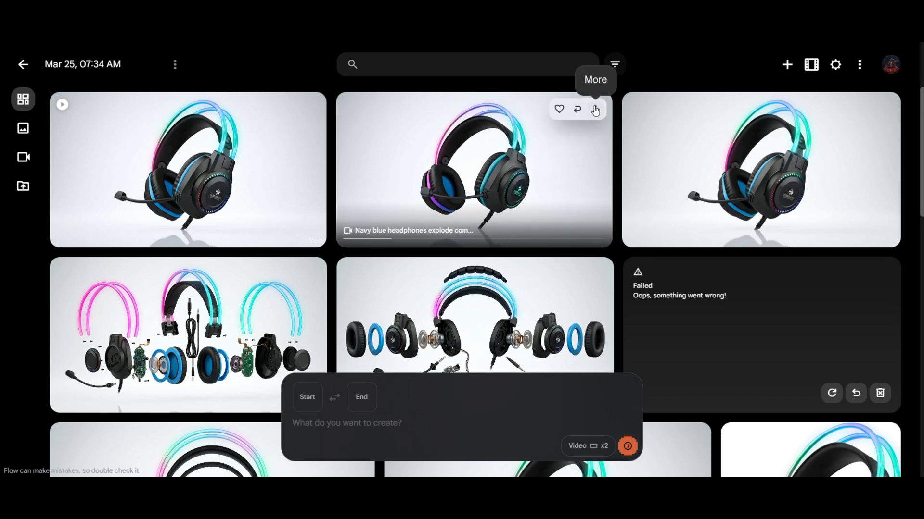
Step: Download the second generated headphone explosion video in 720p original size
{"action": "left_click", "coordinate": [596, 109]}
{"action": "mouse_move", "coordinate": [587, 183]}
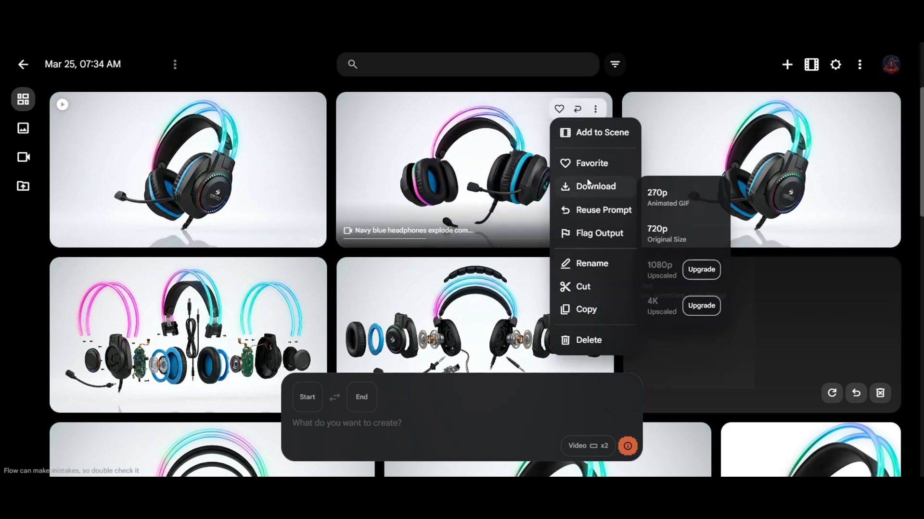
{"action": "left_click", "coordinate": [664, 235]}
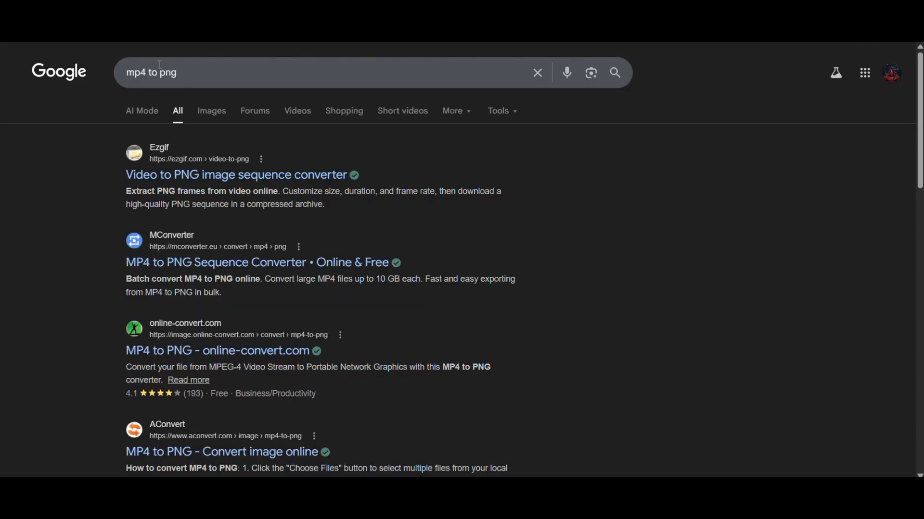
Step: Open MConverter's MP4 to PNG converter and upload the downloaded navy blue headphones MP4 for conversion into frames
{"action": "left_click", "coordinate": [196, 264]}
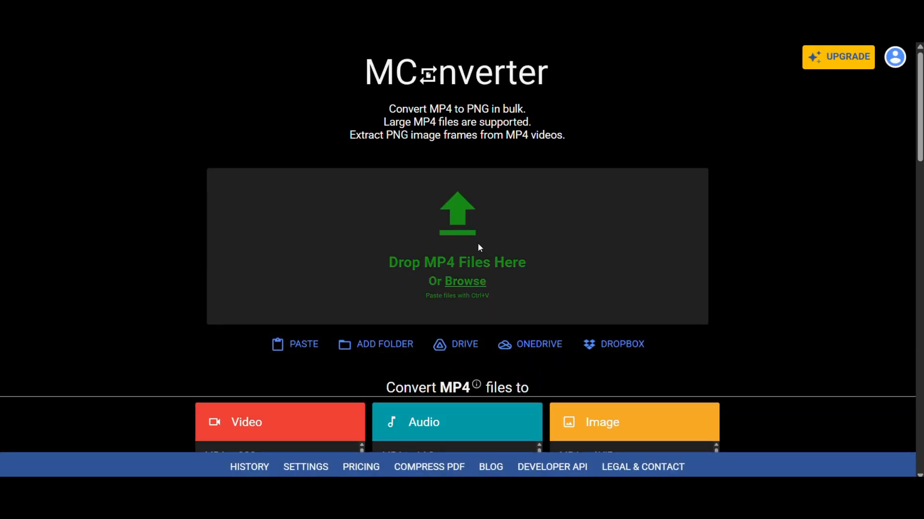
{"action": "left_click", "coordinate": [478, 243]}
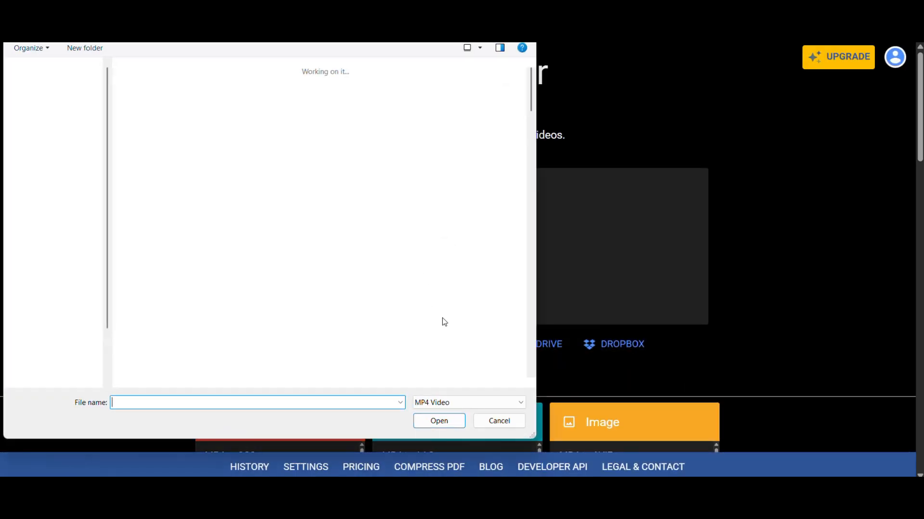
{"action": "left_click", "coordinate": [503, 425]}
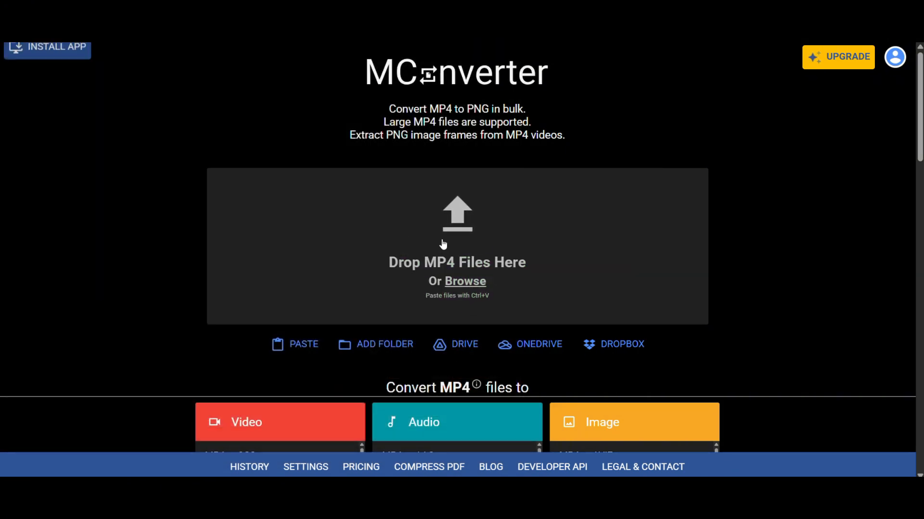
{"action": "left_click", "coordinate": [474, 295]}
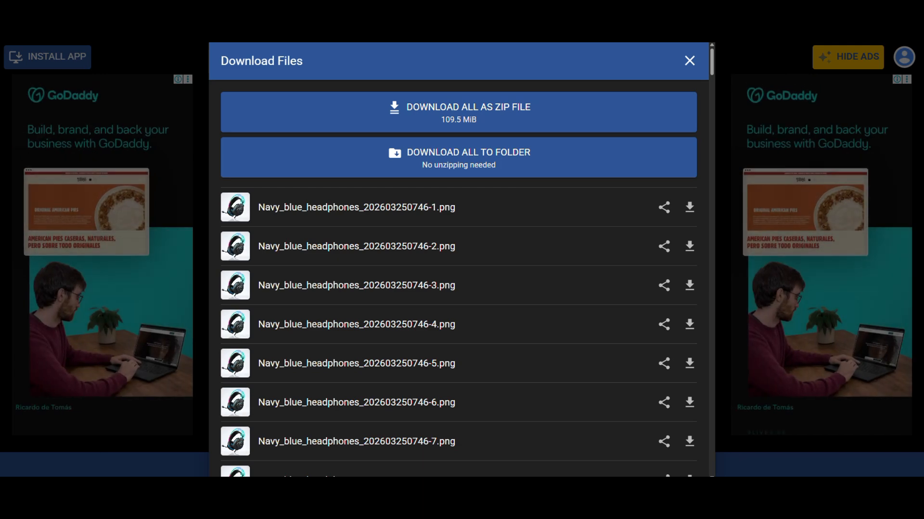
Step: Download all converted PNG frames as a ZIP file and extract the archive's contents to a folder
{"action": "left_click", "coordinate": [458, 113]}
{"action": "scroll", "coordinate": [400, 354], "scroll_direction": "down", "scroll_amount": 20}
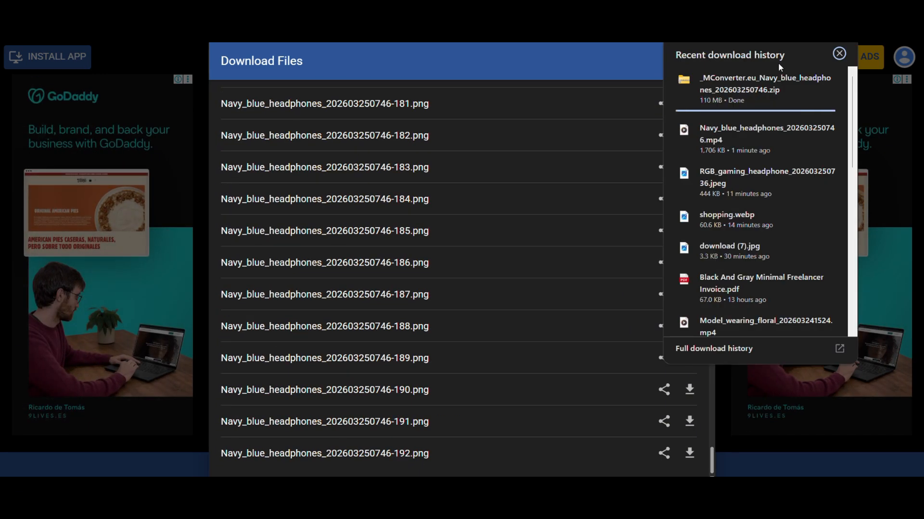
{"action": "left_click", "coordinate": [746, 84]}
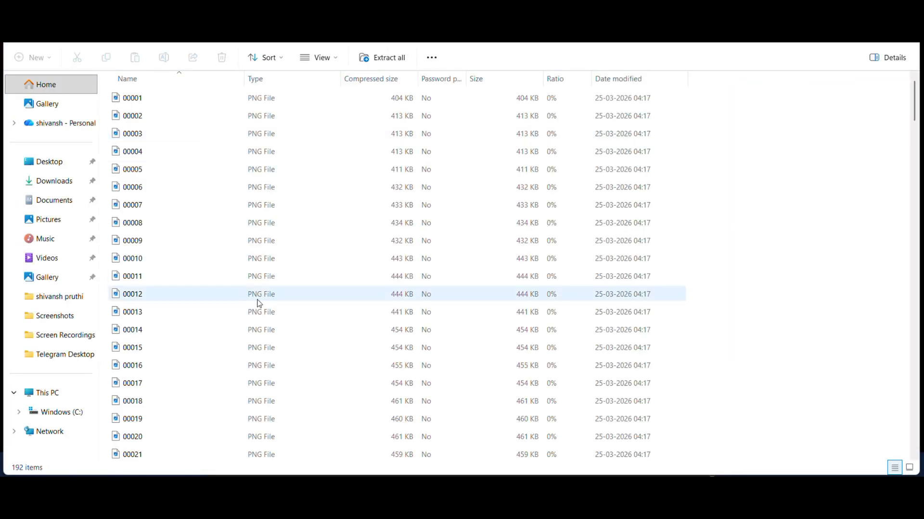
{"action": "key", "text": "ctrl+a"}
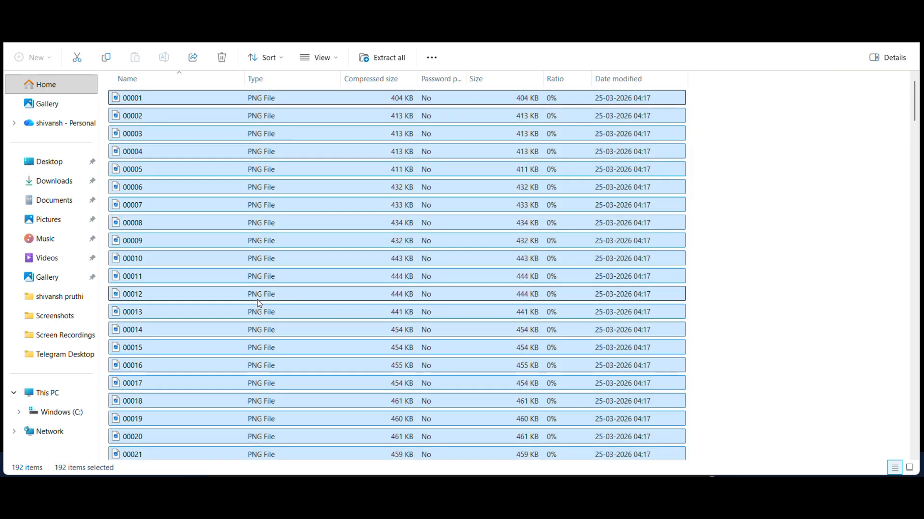
{"action": "left_click", "coordinate": [375, 58]}
{"action": "left_click", "coordinate": [554, 364]}
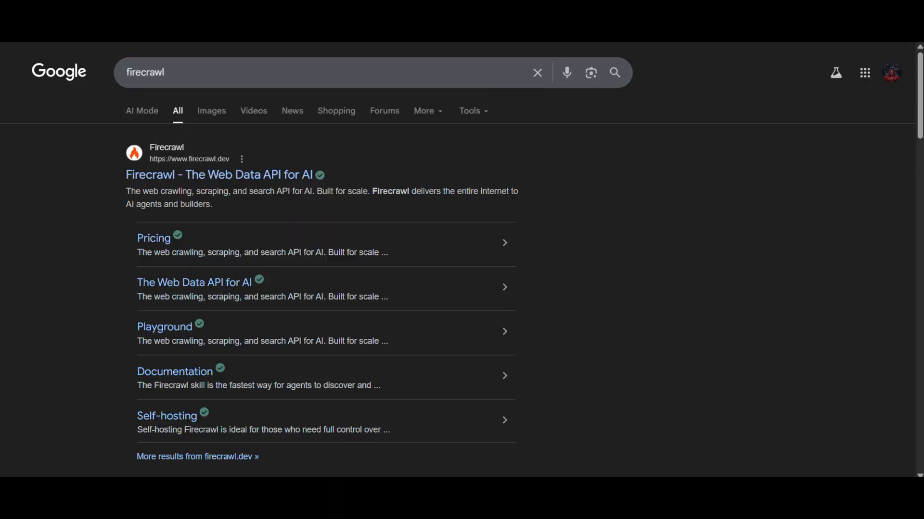
Step: Open the Firecrawl website, and look up the technology company Apple in a new browser tab
{"action": "left_click", "coordinate": [276, 174]}
{"action": "scroll", "coordinate": [380, 434], "scroll_direction": "down", "scroll_amount": 1}
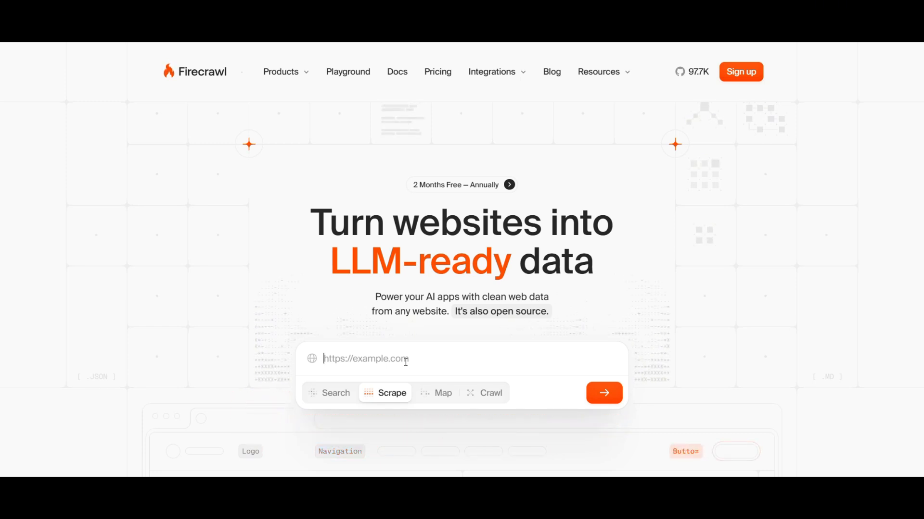
{"action": "key", "text": "ctrl+t"}
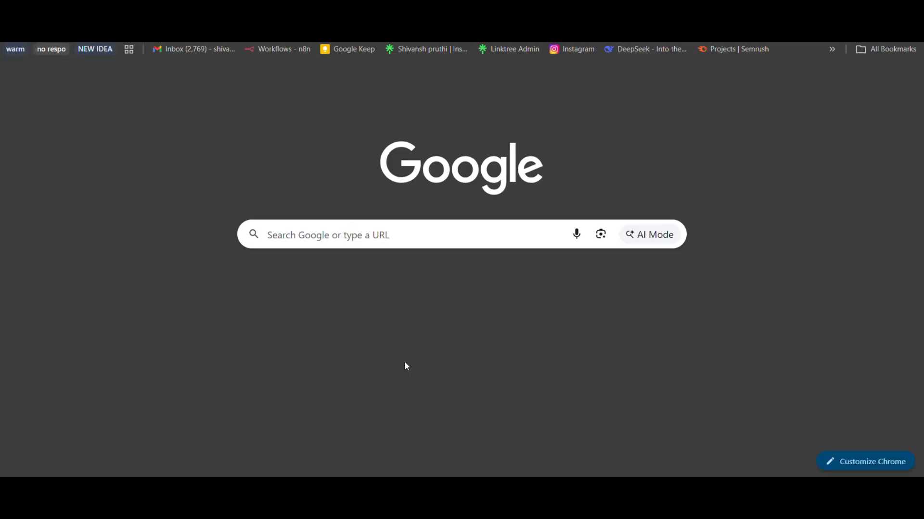
{"action": "type", "text": "apple"}
{"action": "key", "text": "Down"}
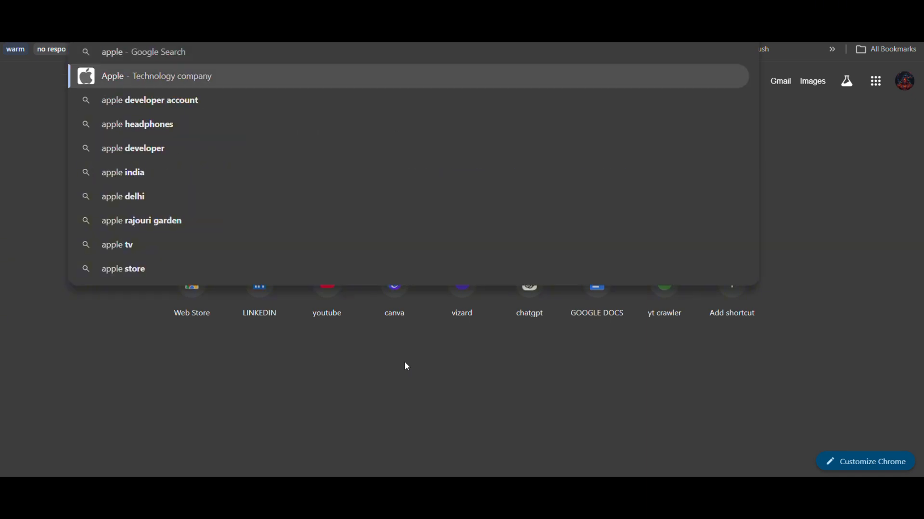
{"action": "key", "text": "Return"}
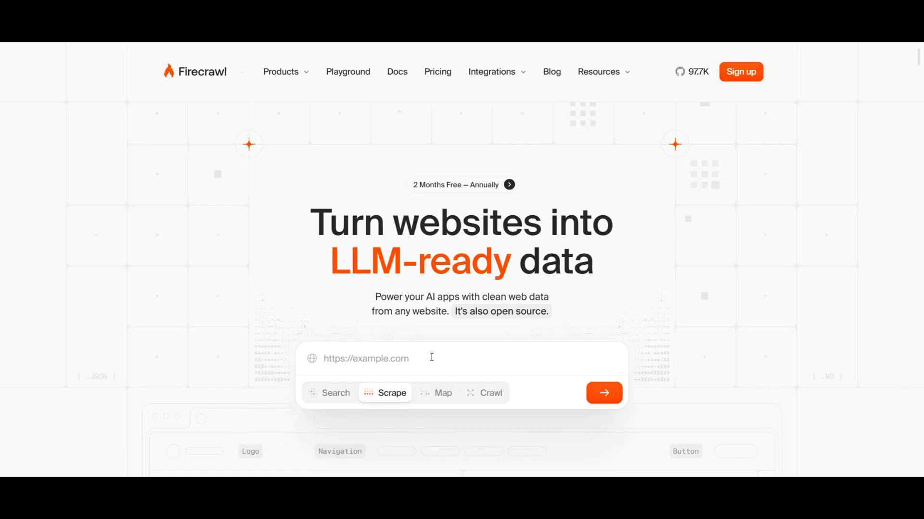
{"action": "left_click", "coordinate": [432, 358]}
{"action": "type", "text": "https://www.apple.com/in/mac/"}
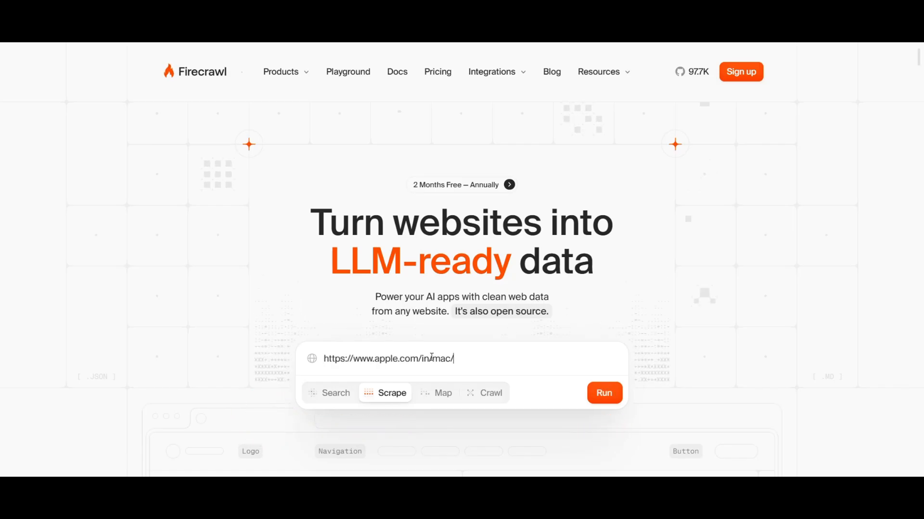
{"action": "left_click", "coordinate": [601, 403]}
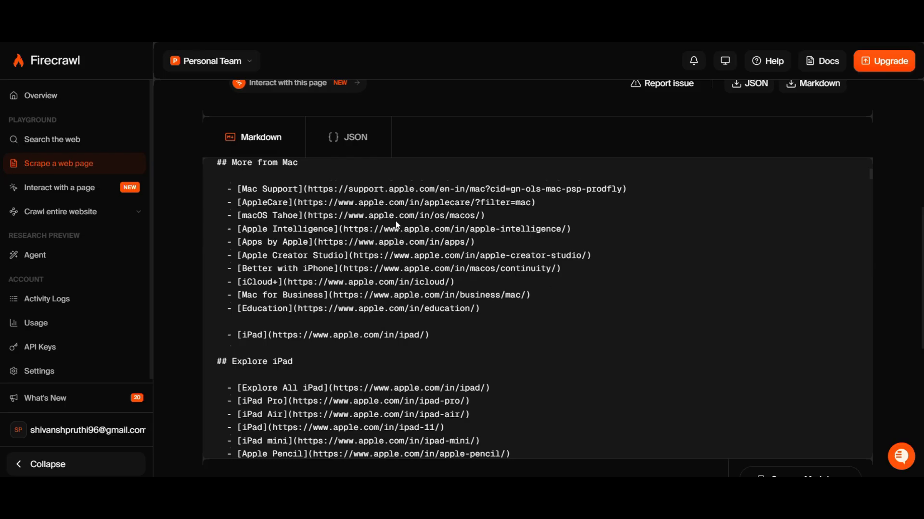
{"action": "scroll", "coordinate": [394, 220], "scroll_direction": "down", "scroll_amount": 15}
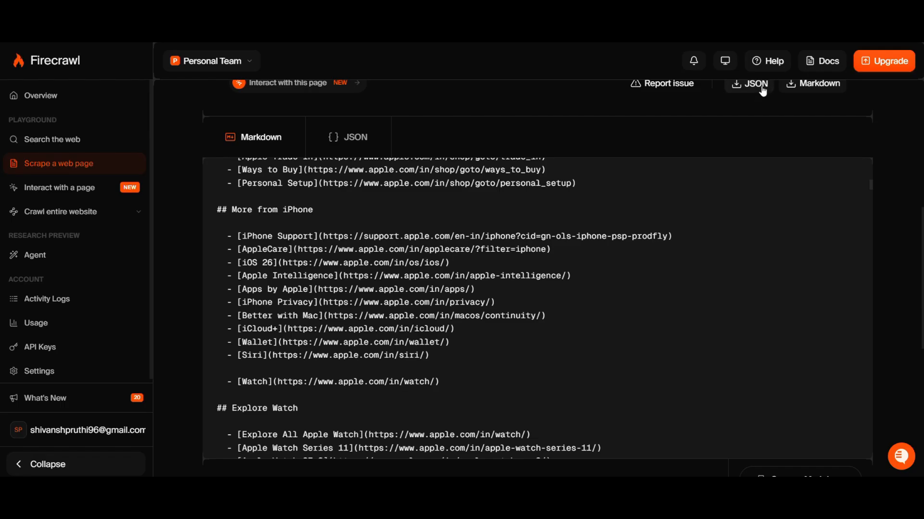
{"action": "left_click", "coordinate": [755, 84]}
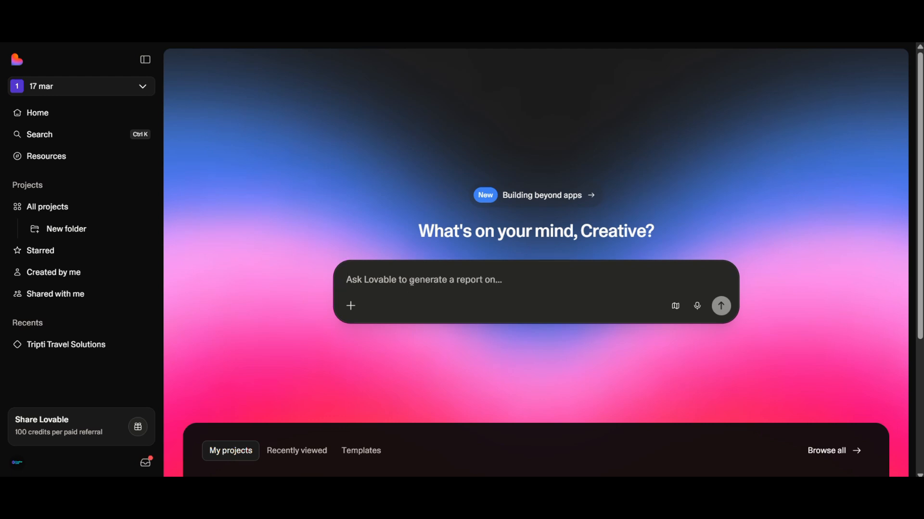
Step: Switch to Lovable, paste the Apple-style scrollytelling landing page prompt for the Zebronics gaming headphone, and attach the downloaded apple.com JSON file
{"action": "key", "text": "ctrl+v"}
{"action": "scroll", "coordinate": [481, 261], "scroll_direction": "up", "scroll_amount": 10}
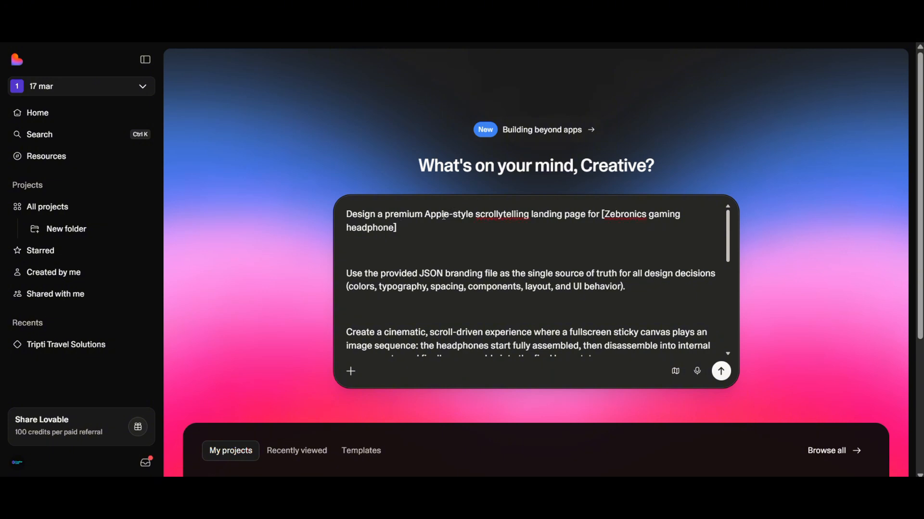
{"action": "left_click", "coordinate": [351, 372]}
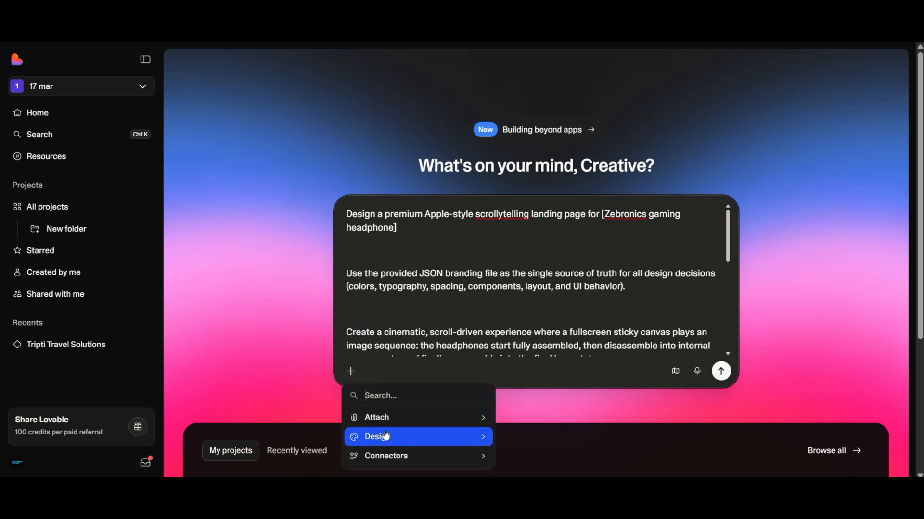
{"action": "left_click", "coordinate": [398, 419]}
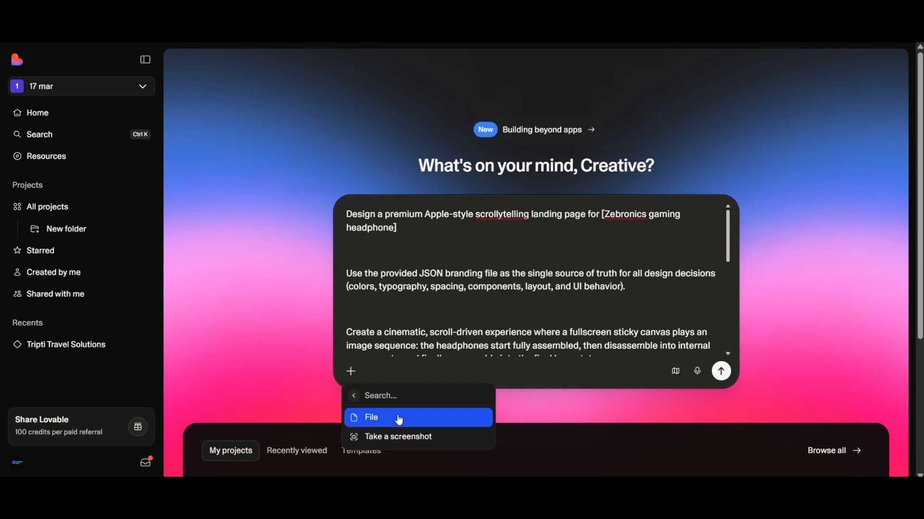
{"action": "left_click", "coordinate": [397, 427]}
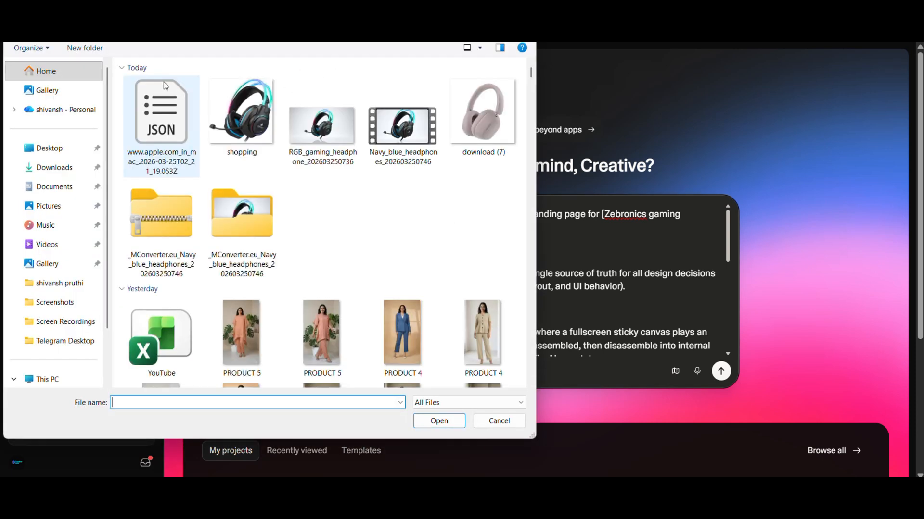
{"action": "double_click", "coordinate": [146, 119]}
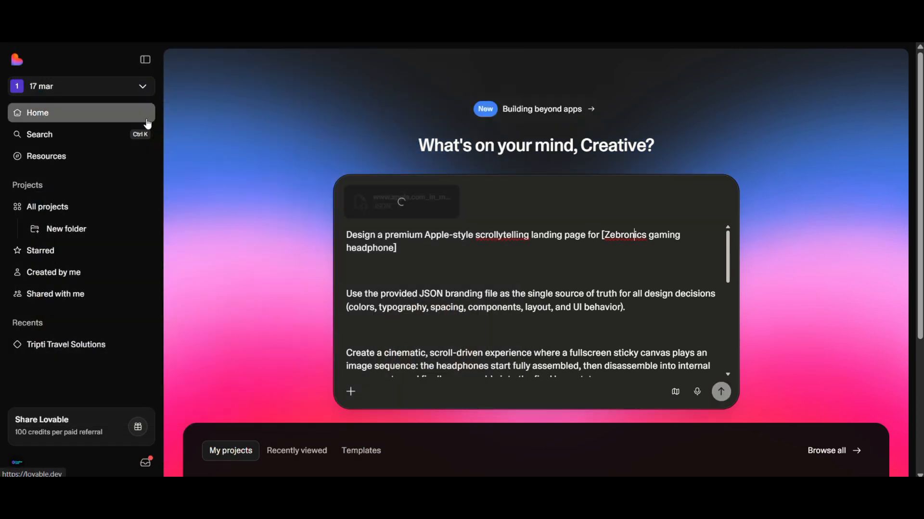
Step: Attach the MConverter ZIP of navy blue headphone frames to the landing page prompt and submit it for generation
{"action": "left_click", "coordinate": [351, 392]}
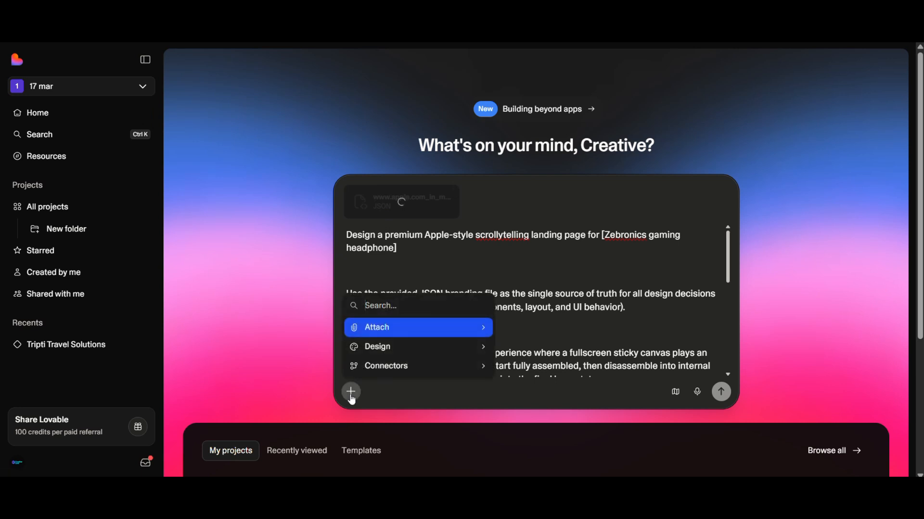
{"action": "left_click", "coordinate": [381, 333]}
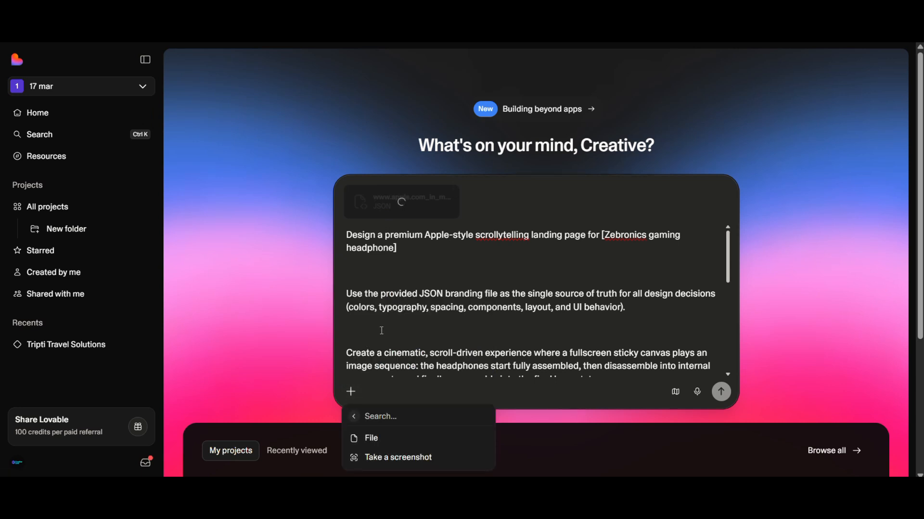
{"action": "left_click", "coordinate": [385, 445]}
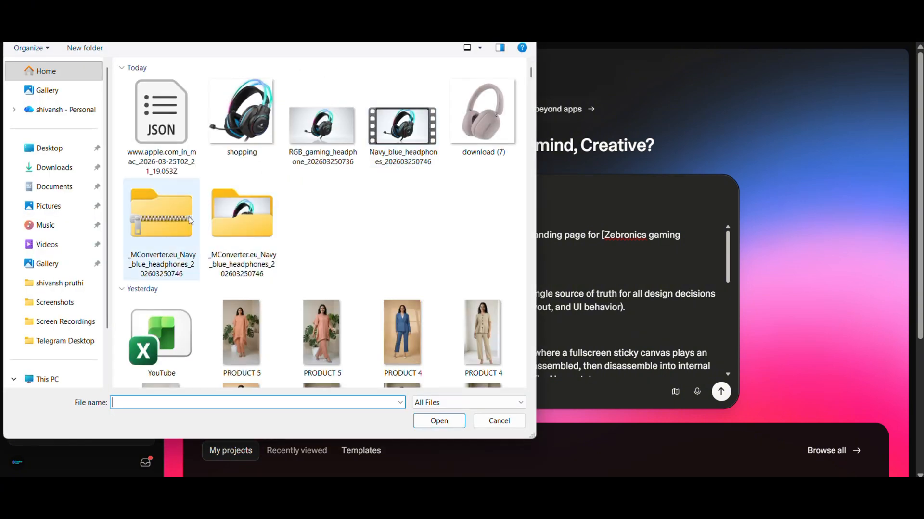
{"action": "left_click", "coordinate": [143, 217]}
{"action": "double_click", "coordinate": [143, 218]}
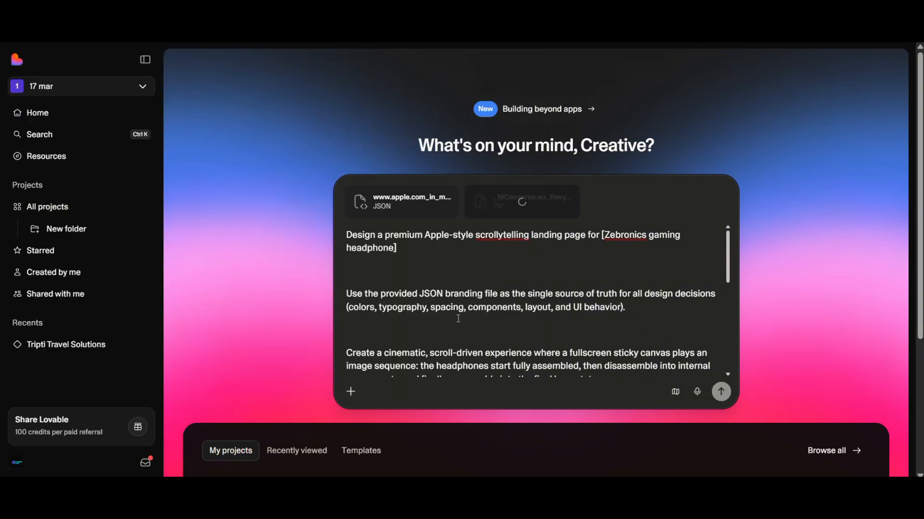
{"action": "scroll", "coordinate": [439, 313], "scroll_direction": "down", "scroll_amount": 5}
{"action": "scroll", "coordinate": [439, 313], "scroll_direction": "up", "scroll_amount": 5}
{"action": "scroll", "coordinate": [498, 335], "scroll_direction": "down", "scroll_amount": 5}
{"action": "key", "text": "Return"}
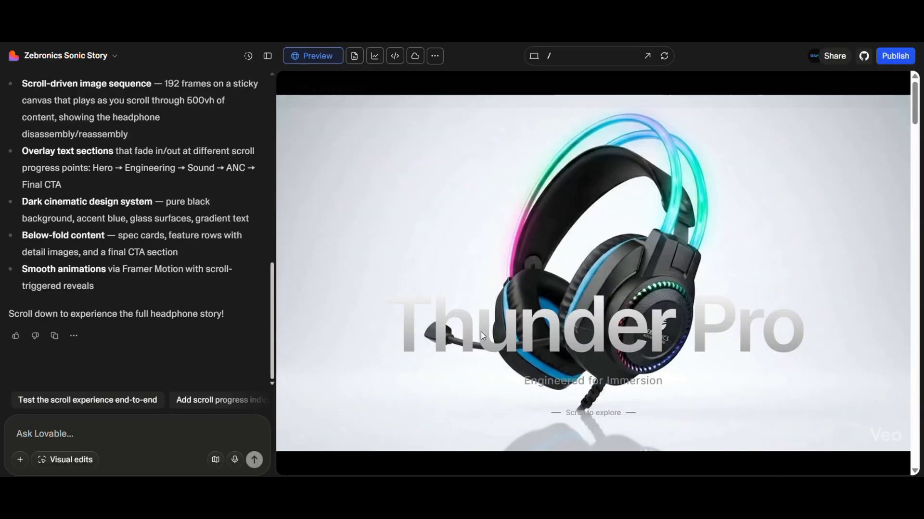
Step: Examine the generated Thunder Pro page preview, checking the headphone disassembly animation, overlay text, specifications, feature rows and final purchase section
{"action": "scroll", "coordinate": [481, 331], "scroll_direction": "down", "scroll_amount": 5}
{"action": "scroll", "coordinate": [481, 333], "scroll_direction": "down", "scroll_amount": 8}
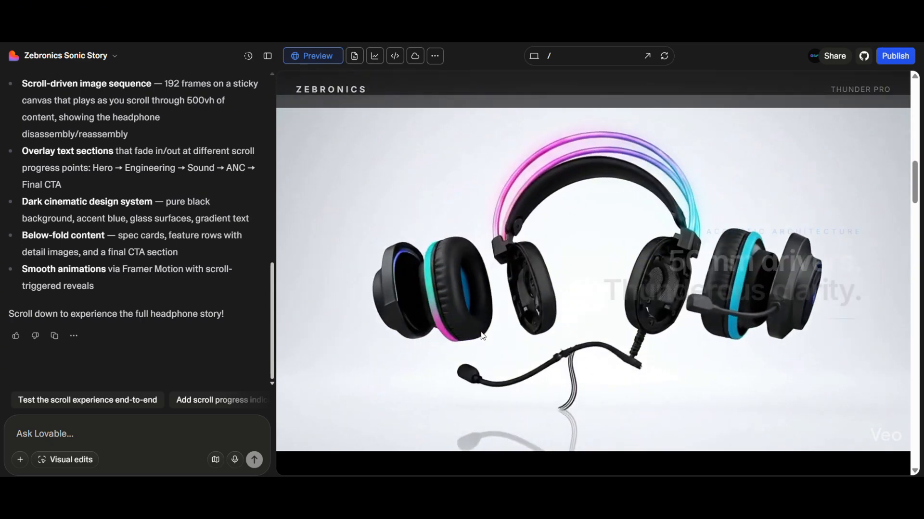
{"action": "scroll", "coordinate": [483, 336], "scroll_direction": "down", "scroll_amount": 10}
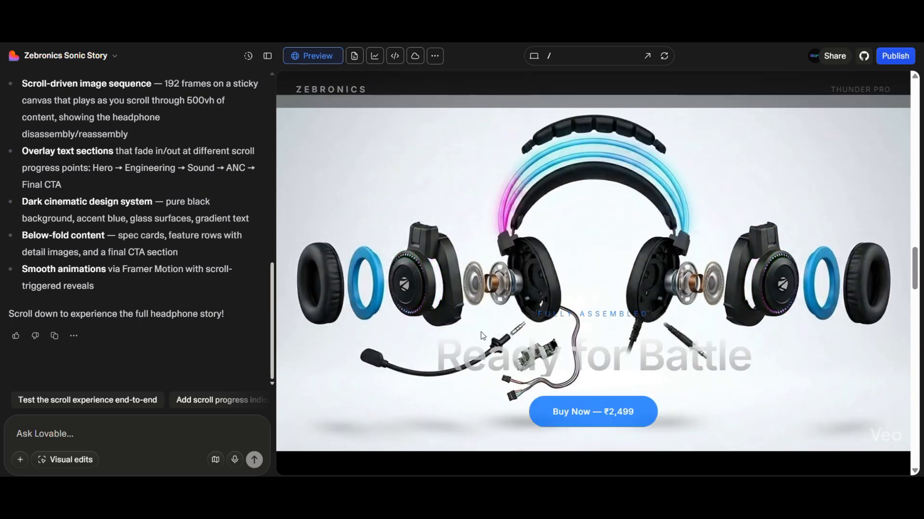
{"action": "scroll", "coordinate": [483, 335], "scroll_direction": "down", "scroll_amount": 10}
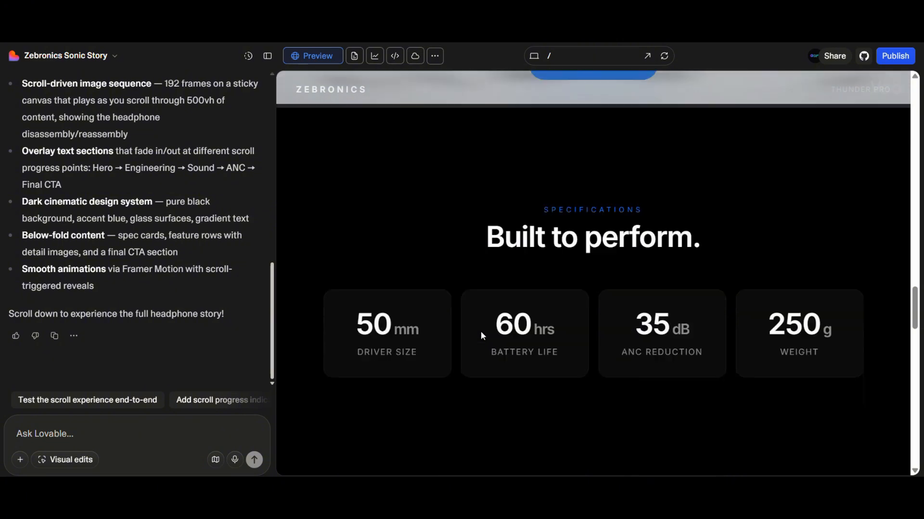
{"action": "scroll", "coordinate": [482, 335], "scroll_direction": "down", "scroll_amount": 10}
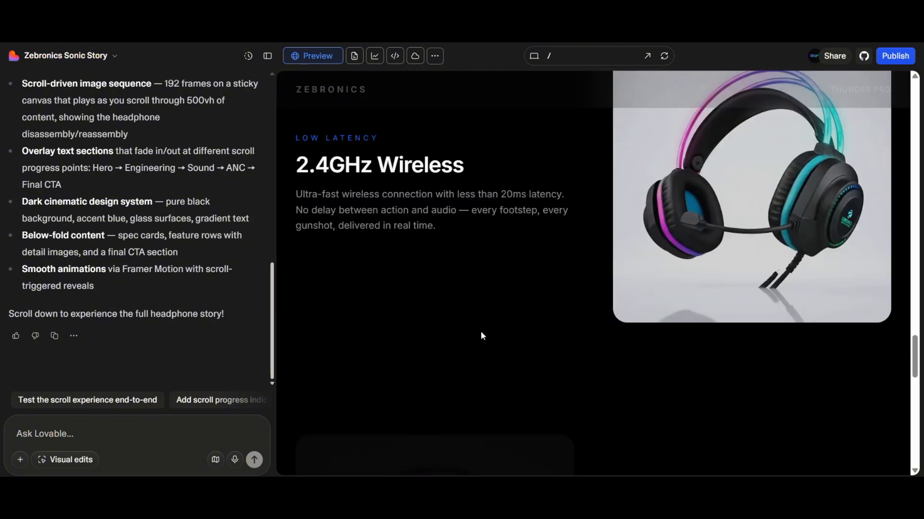
{"action": "scroll", "coordinate": [483, 335], "scroll_direction": "down", "scroll_amount": 10}
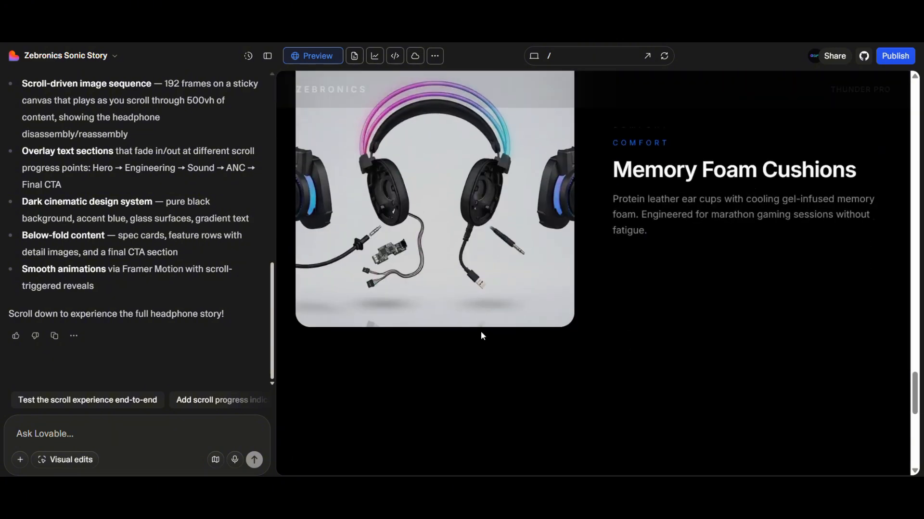
{"action": "scroll", "coordinate": [482, 335], "scroll_direction": "down", "scroll_amount": 3}
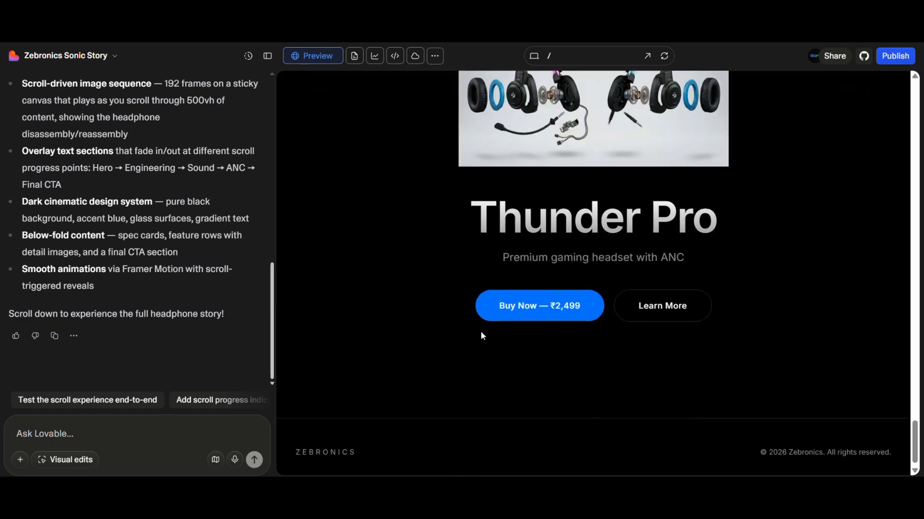
{"action": "scroll", "coordinate": [482, 335], "scroll_direction": "up", "scroll_amount": 5}
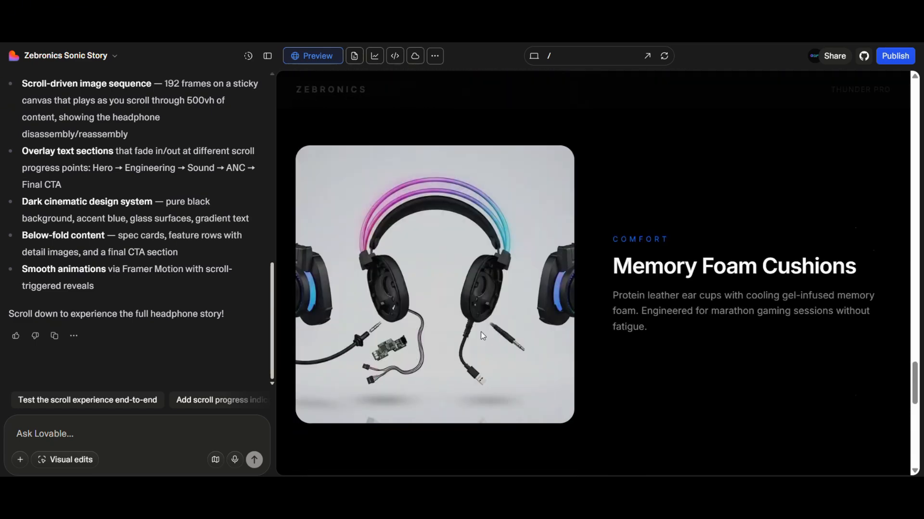
{"action": "scroll", "coordinate": [482, 335], "scroll_direction": "down", "scroll_amount": 5}
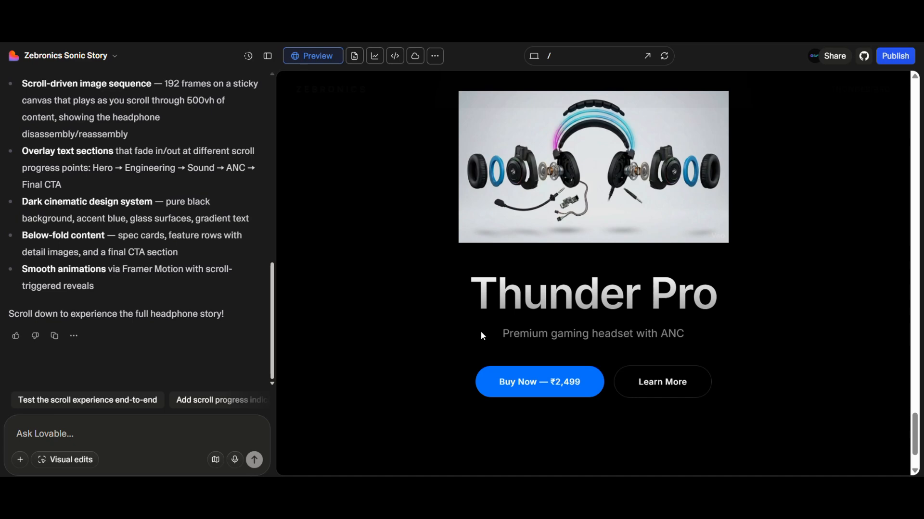
{"action": "scroll", "coordinate": [482, 336], "scroll_direction": "up", "scroll_amount": 10}
{"action": "scroll", "coordinate": [482, 335], "scroll_direction": "up", "scroll_amount": 3}
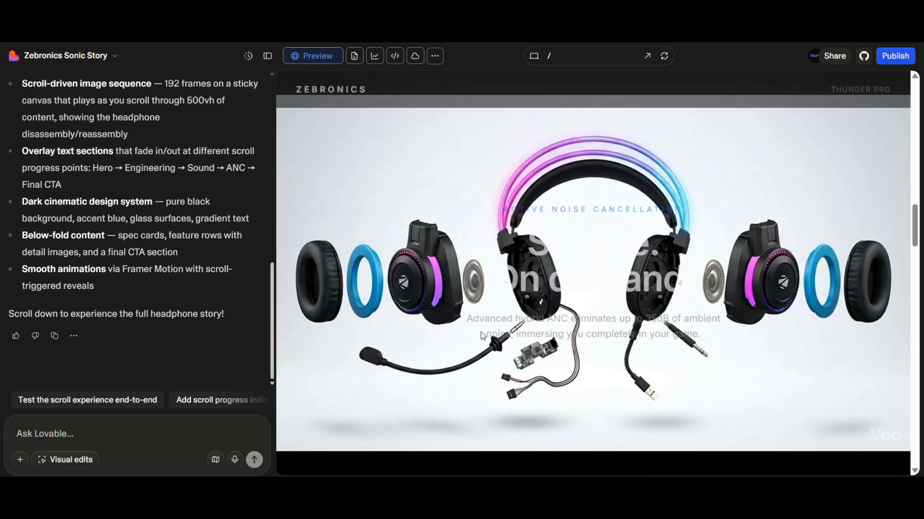
{"action": "scroll", "coordinate": [508, 280], "scroll_direction": "up", "scroll_amount": 5}
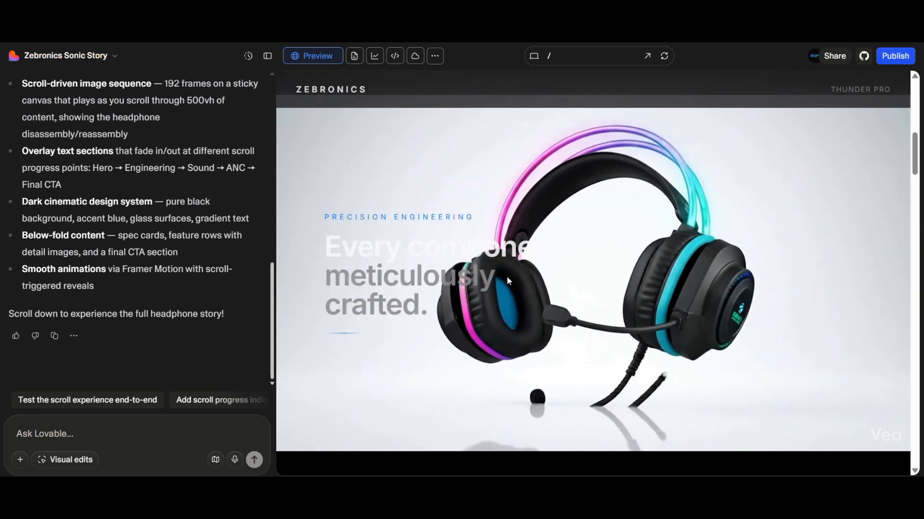
{"action": "scroll", "coordinate": [507, 276], "scroll_direction": "down", "scroll_amount": 2}
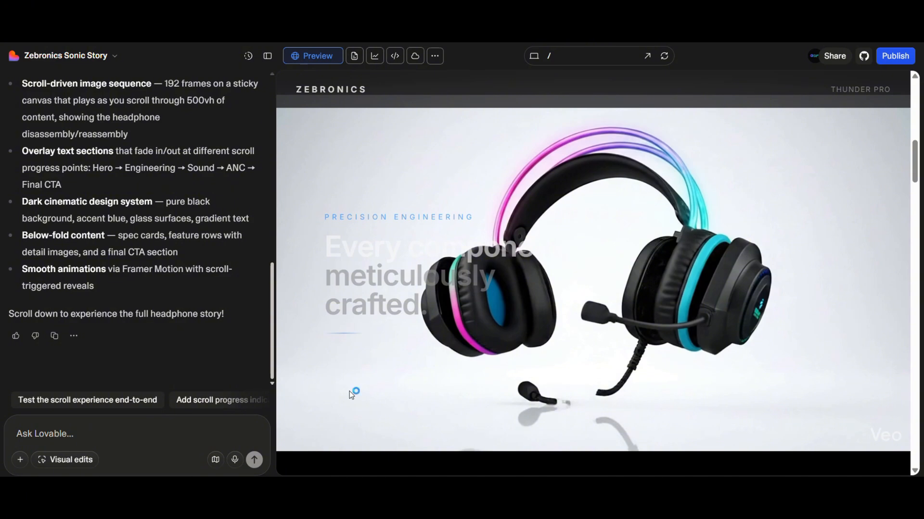
Step: Capture the dull "Precision Engineering" text area and send the screenshot to Lovable with the request "colors bright krdo bhut dull lag rhe hain"
{"action": "key", "text": "super+shift+4"}
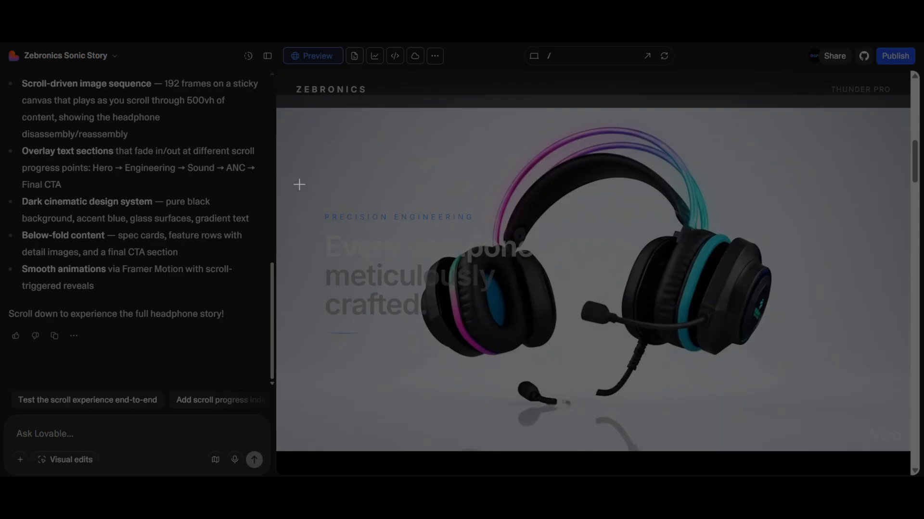
{"action": "left_click_drag", "start_coordinate": [300, 184], "coordinate": [562, 382]}
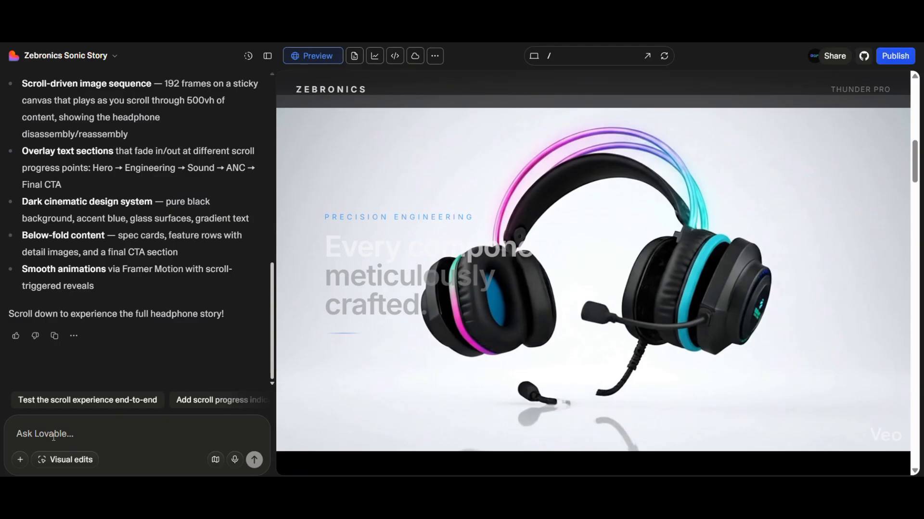
{"action": "key", "text": "ctrl+v"}
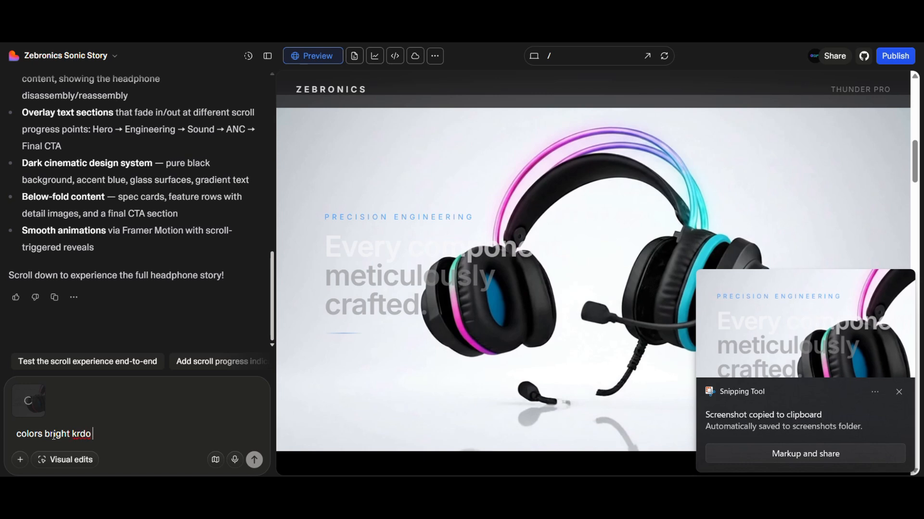
{"action": "type", "text": "bhut du"}
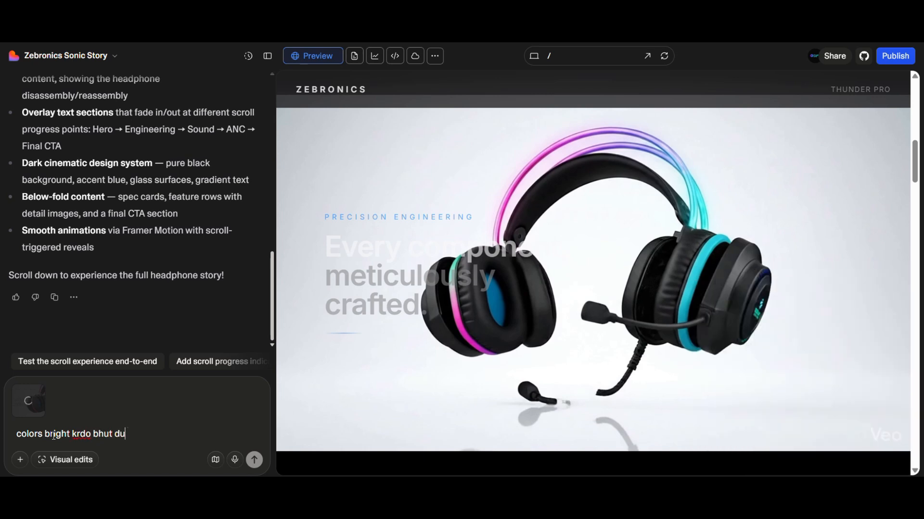
{"action": "type", "text": "ll lag rhe hain"}
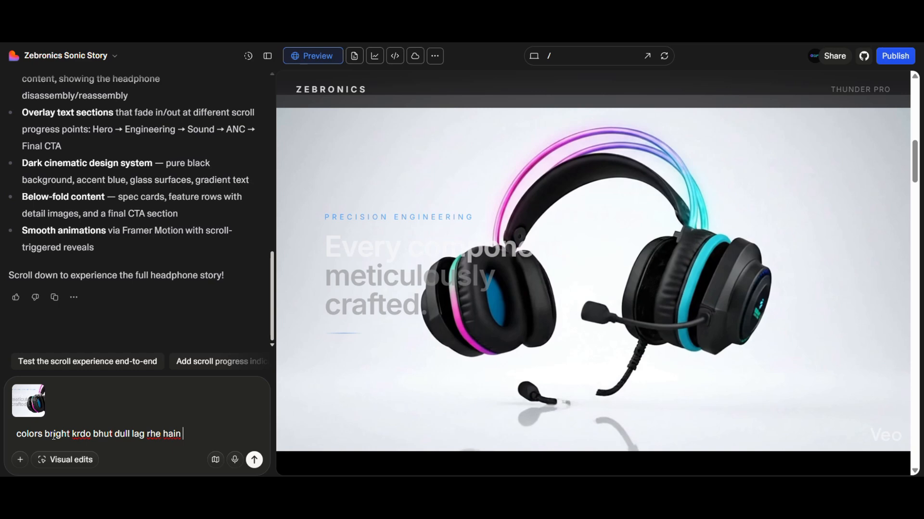
{"action": "key", "text": "Return"}
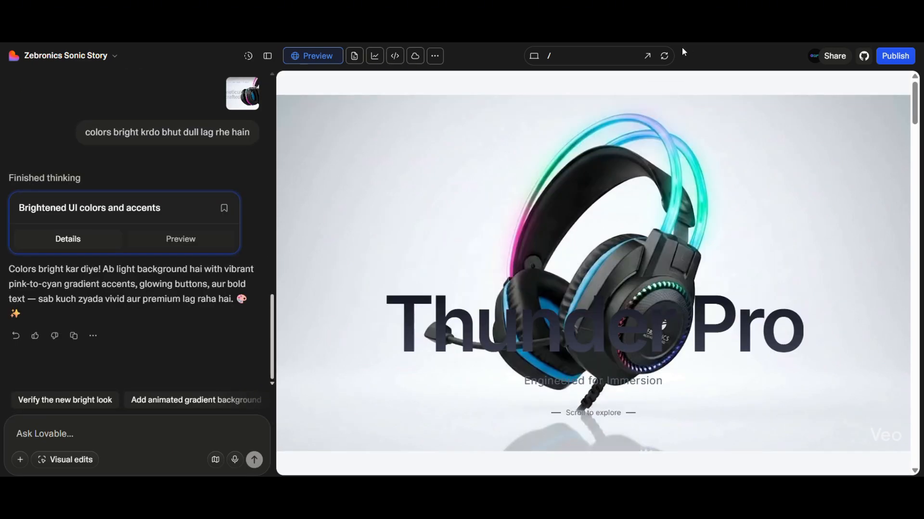
Step: Open the recolored Thunder Pro page in its own tab and review the disassembly animation, specifications, feature rows and closing product section
{"action": "left_click", "coordinate": [647, 55]}
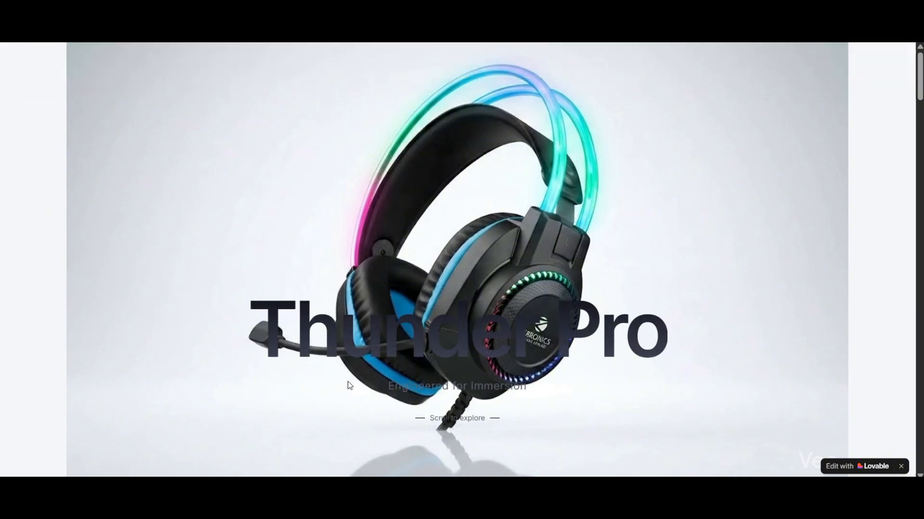
{"action": "scroll", "coordinate": [348, 382], "scroll_direction": "down", "scroll_amount": 3}
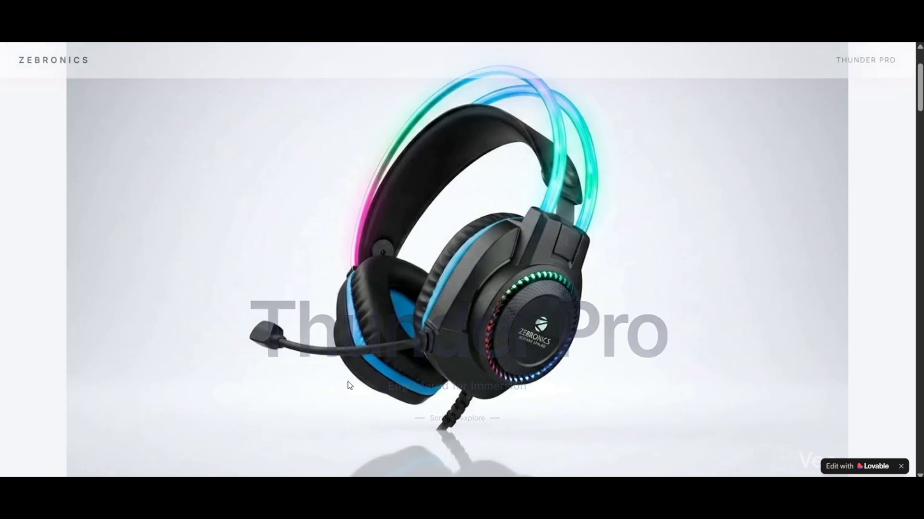
{"action": "scroll", "coordinate": [347, 381], "scroll_direction": "down", "scroll_amount": 5}
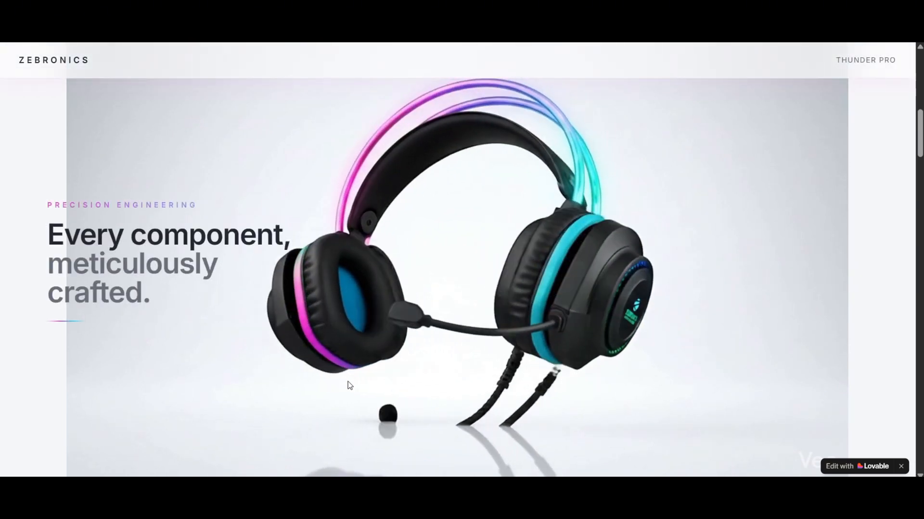
{"action": "scroll", "coordinate": [347, 382], "scroll_direction": "down", "scroll_amount": 6}
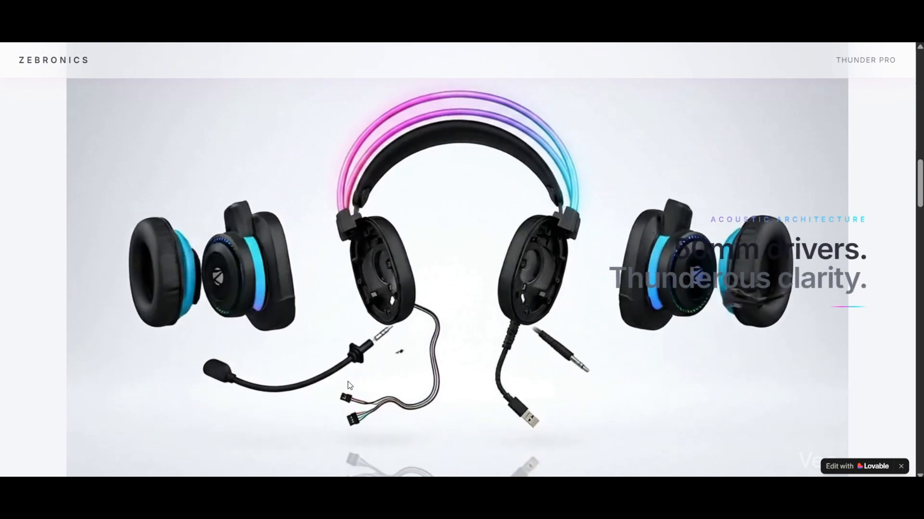
{"action": "scroll", "coordinate": [348, 385], "scroll_direction": "down", "scroll_amount": 5}
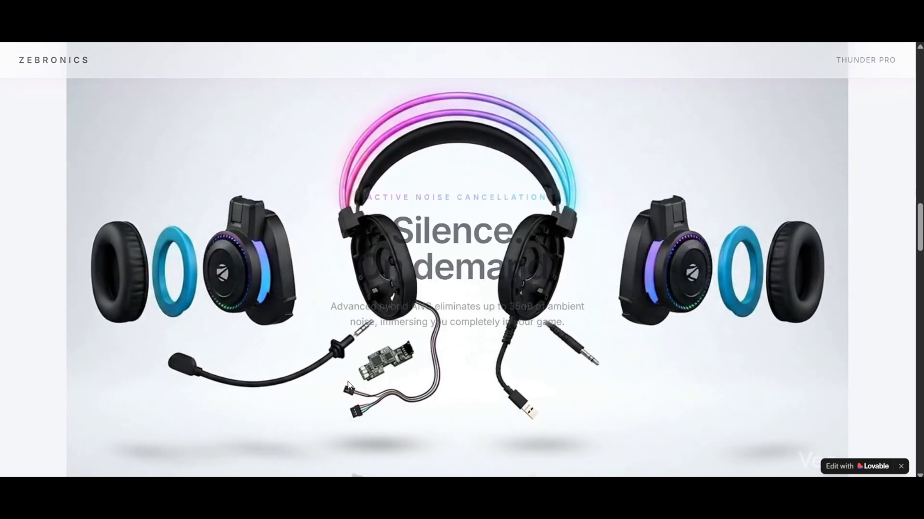
{"action": "scroll", "coordinate": [348, 385], "scroll_direction": "down", "scroll_amount": 5}
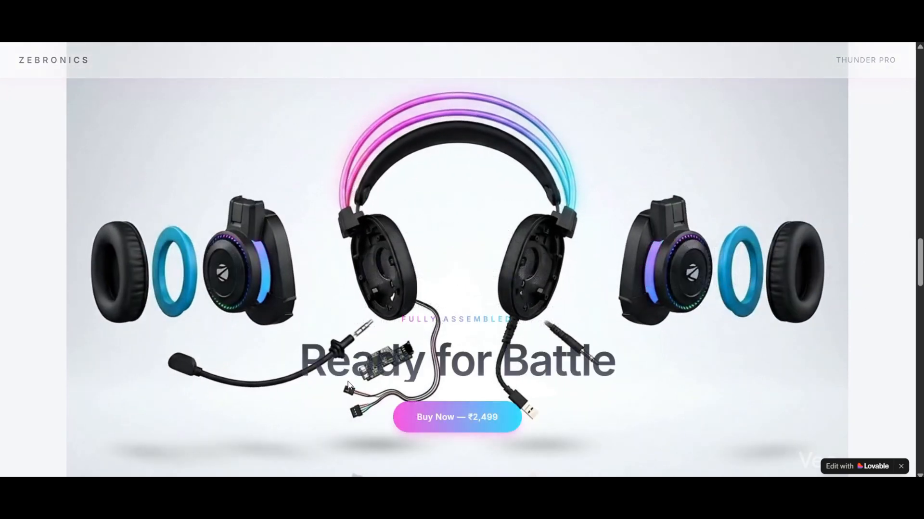
{"action": "scroll", "coordinate": [347, 385], "scroll_direction": "down", "scroll_amount": 3}
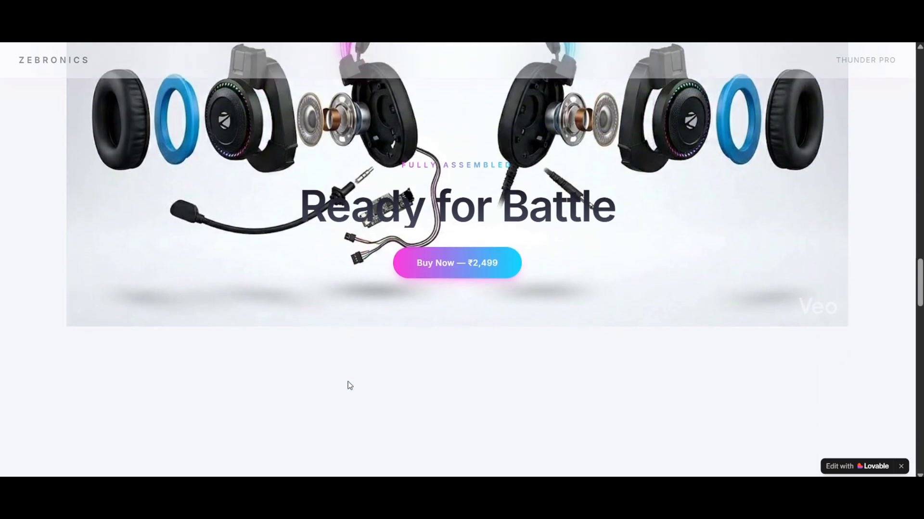
{"action": "scroll", "coordinate": [347, 382], "scroll_direction": "down", "scroll_amount": 5}
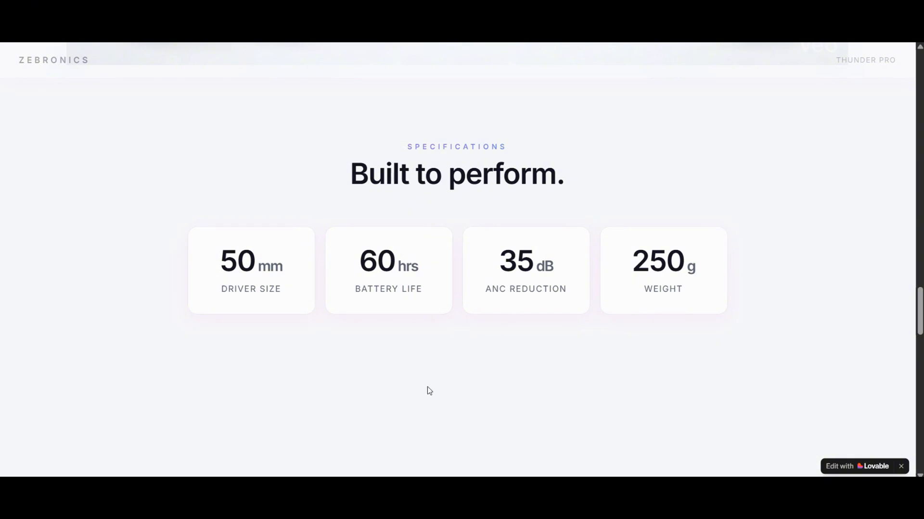
{"action": "scroll", "coordinate": [430, 390], "scroll_direction": "down", "scroll_amount": 8}
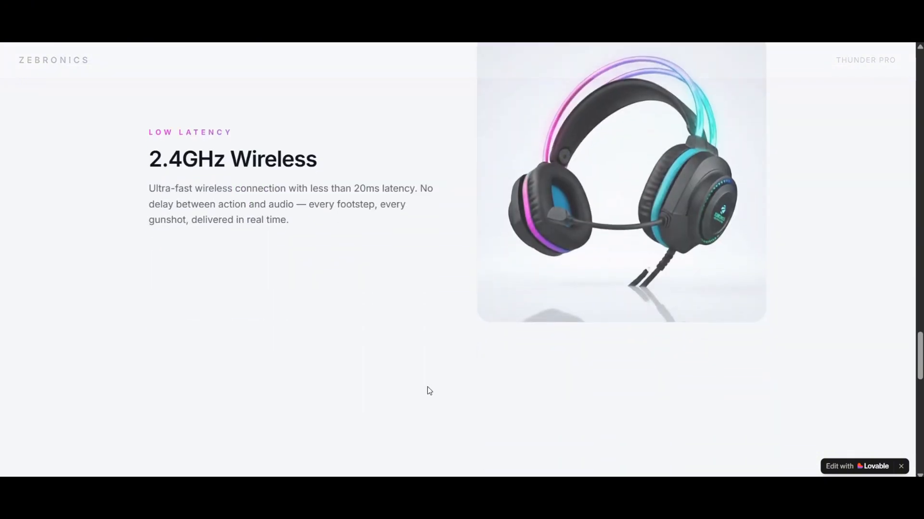
{"action": "scroll", "coordinate": [428, 389], "scroll_direction": "down", "scroll_amount": 15}
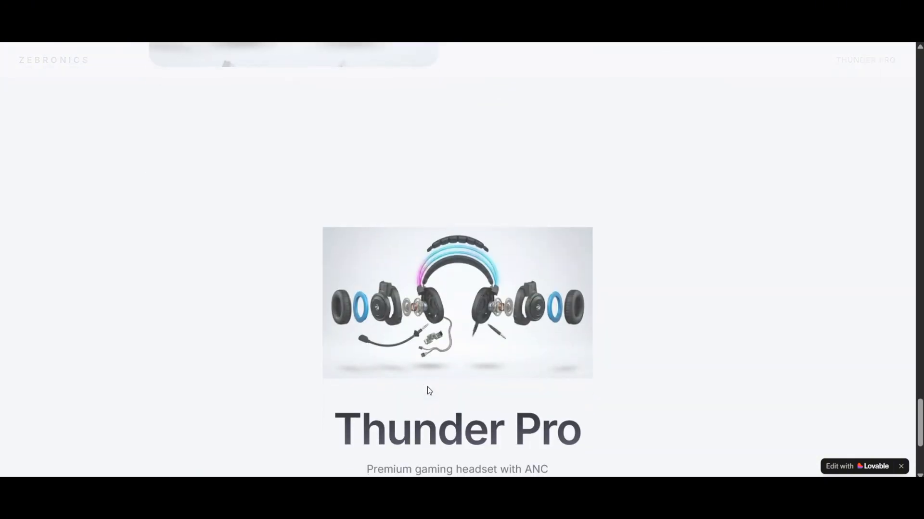
{"action": "scroll", "coordinate": [427, 390], "scroll_direction": "down", "scroll_amount": 4}
Step: Return to the scroll animation and recheck the headphone disassembly and overlay text between "Precision Engineering" and "Ready for Battle"
{"action": "scroll", "coordinate": [428, 390], "scroll_direction": "up", "scroll_amount": 15}
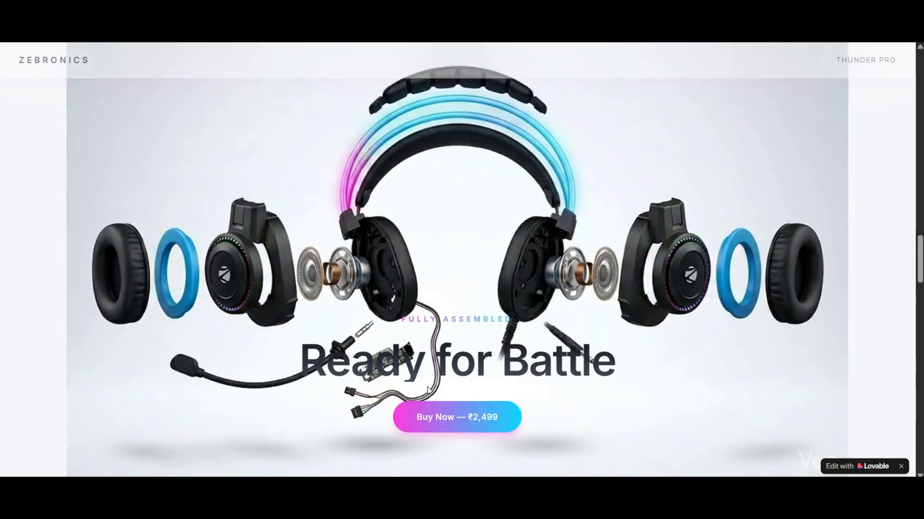
{"action": "scroll", "coordinate": [428, 387], "scroll_direction": "up", "scroll_amount": 10}
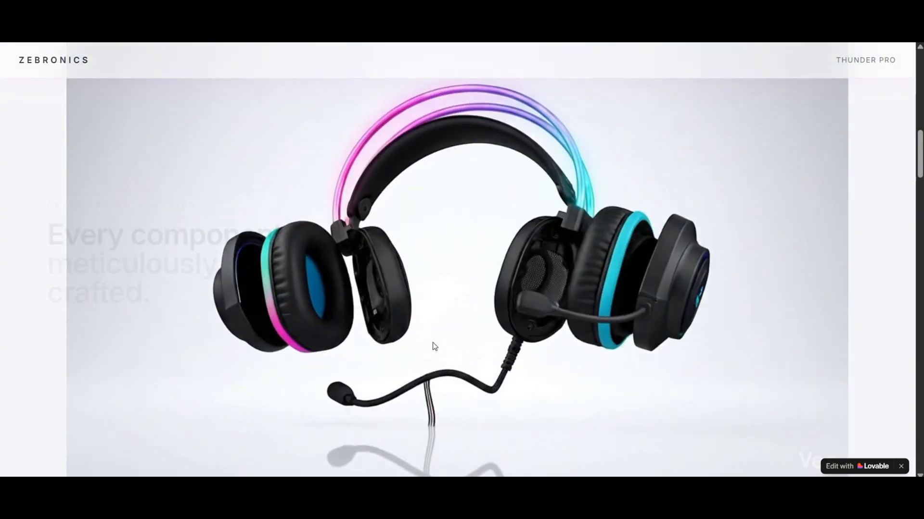
{"action": "scroll", "coordinate": [435, 346], "scroll_direction": "up", "scroll_amount": 5}
{"action": "scroll", "coordinate": [561, 327], "scroll_direction": "down", "scroll_amount": 5}
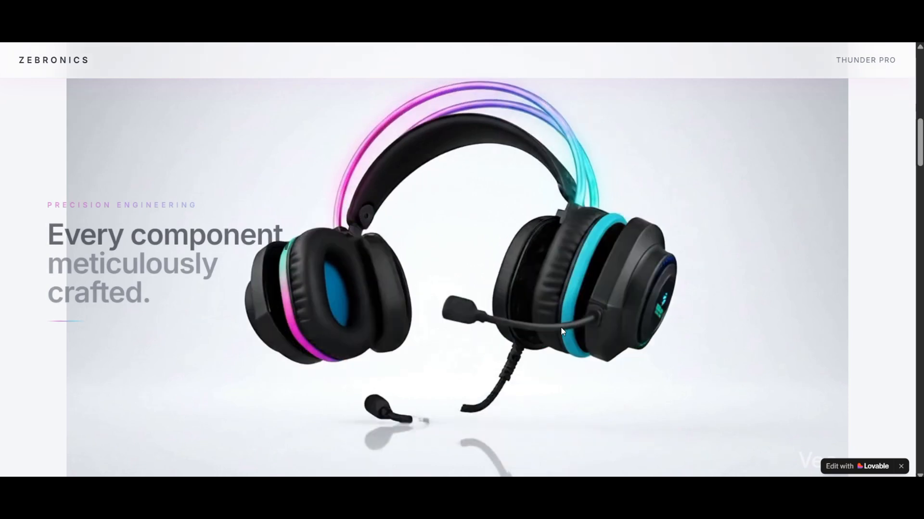
{"action": "scroll", "coordinate": [561, 328], "scroll_direction": "down", "scroll_amount": 5}
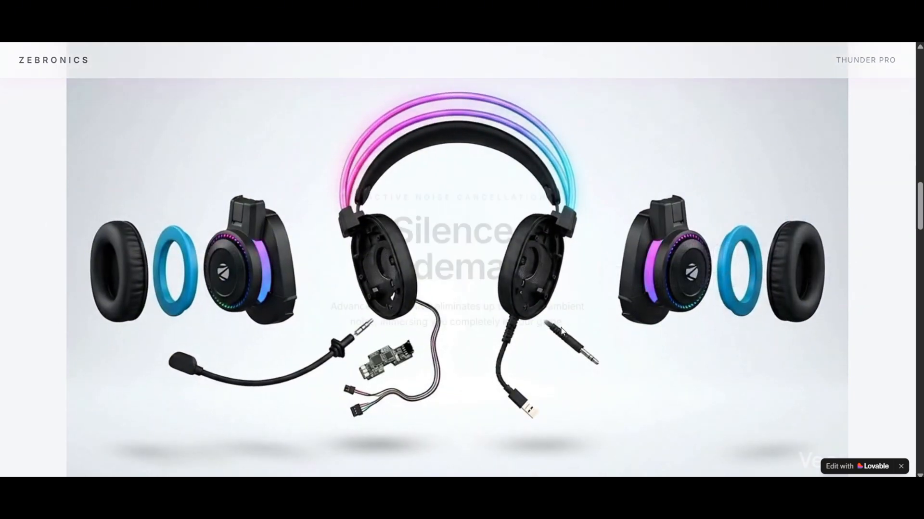
{"action": "scroll", "coordinate": [560, 328], "scroll_direction": "down", "scroll_amount": 5}
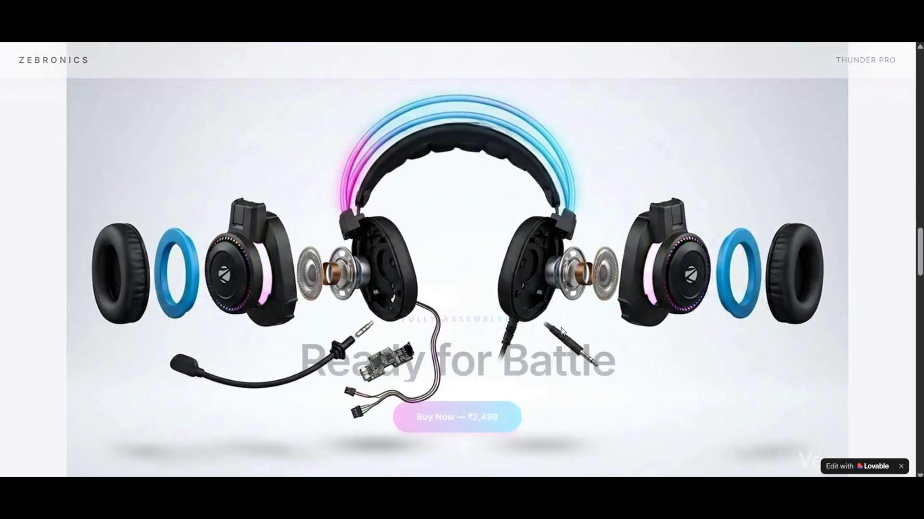
{"action": "scroll", "coordinate": [560, 327], "scroll_direction": "up", "scroll_amount": 5}
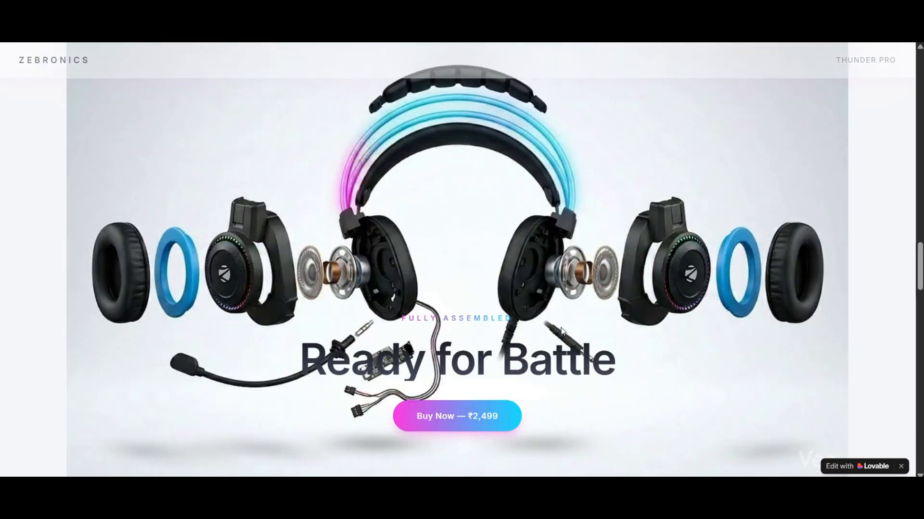